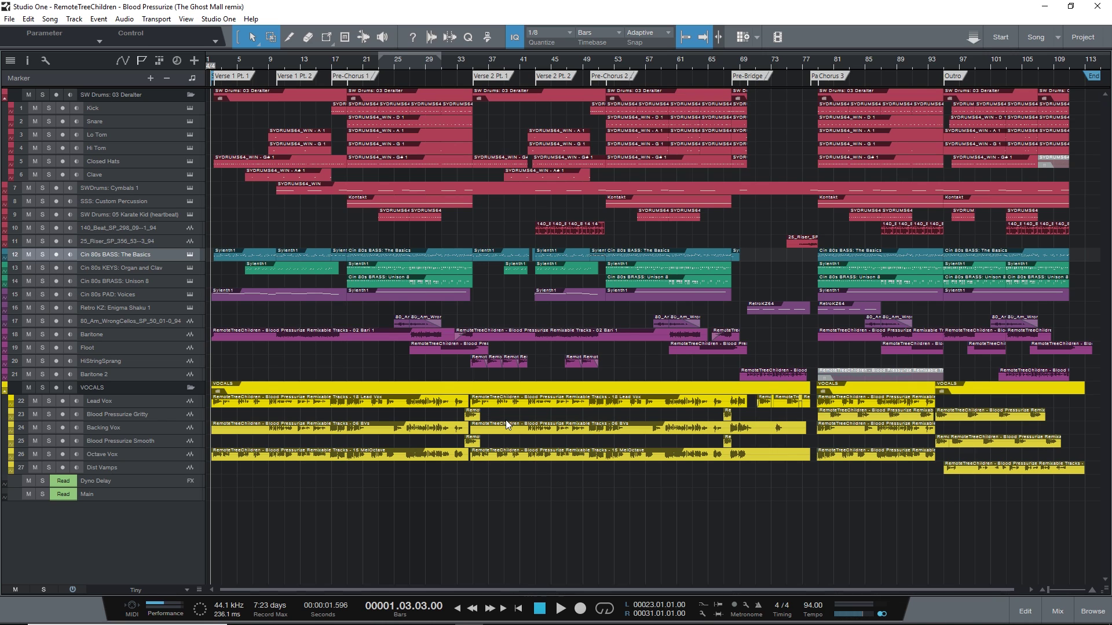
Look over the keys and brass tracks in the console and the keys part's piano roll.
left_click(140, 270)
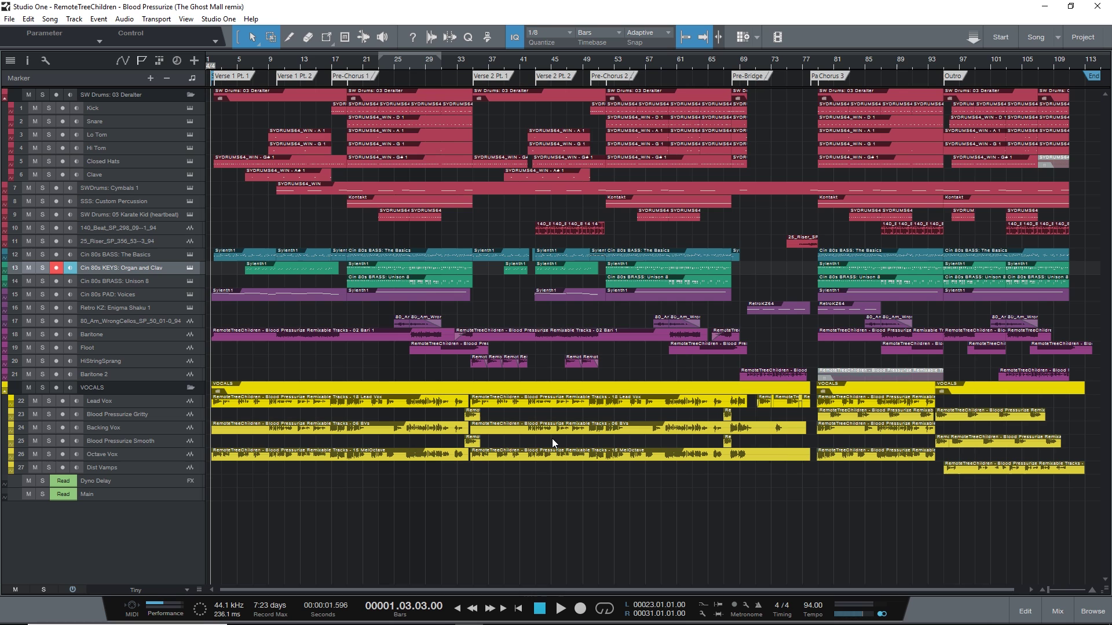
key("F3")
left_click(134, 282)
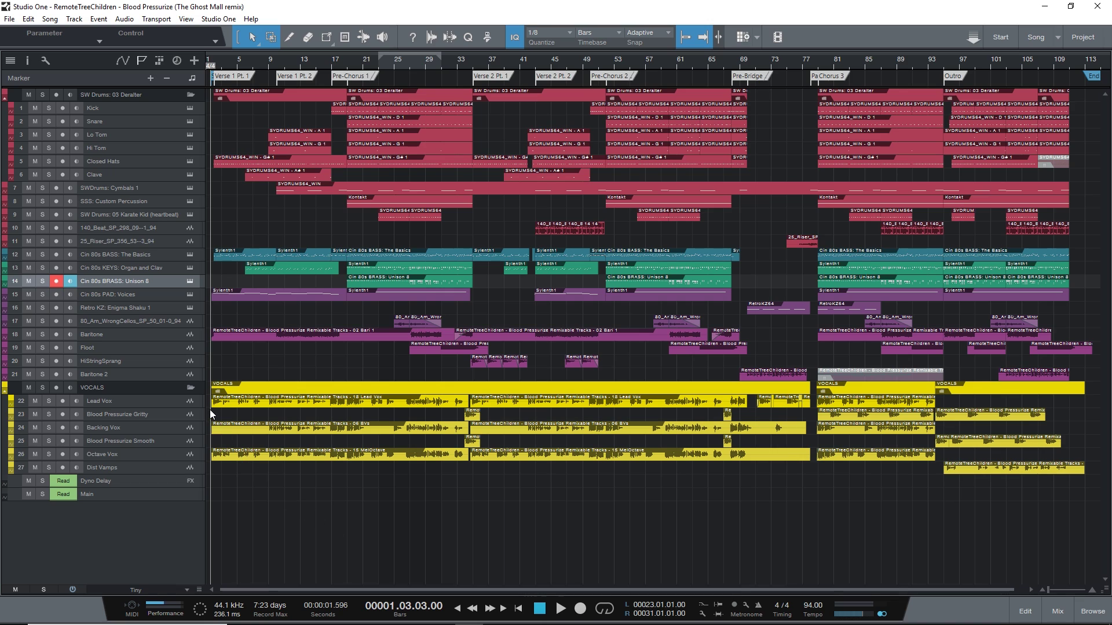
left_click(139, 266)
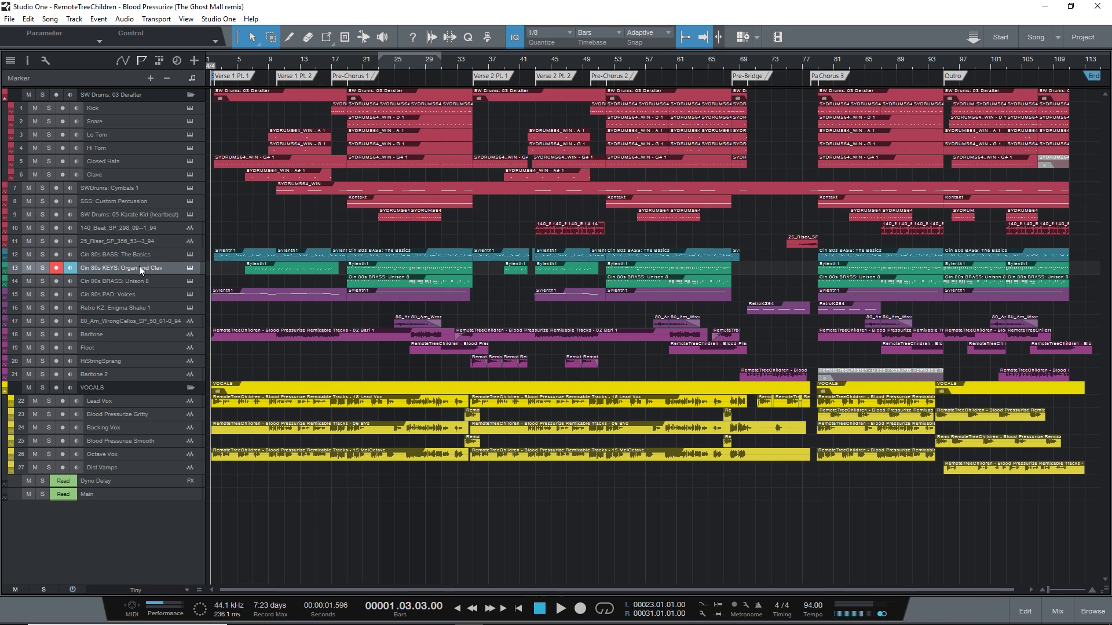
key("F2")
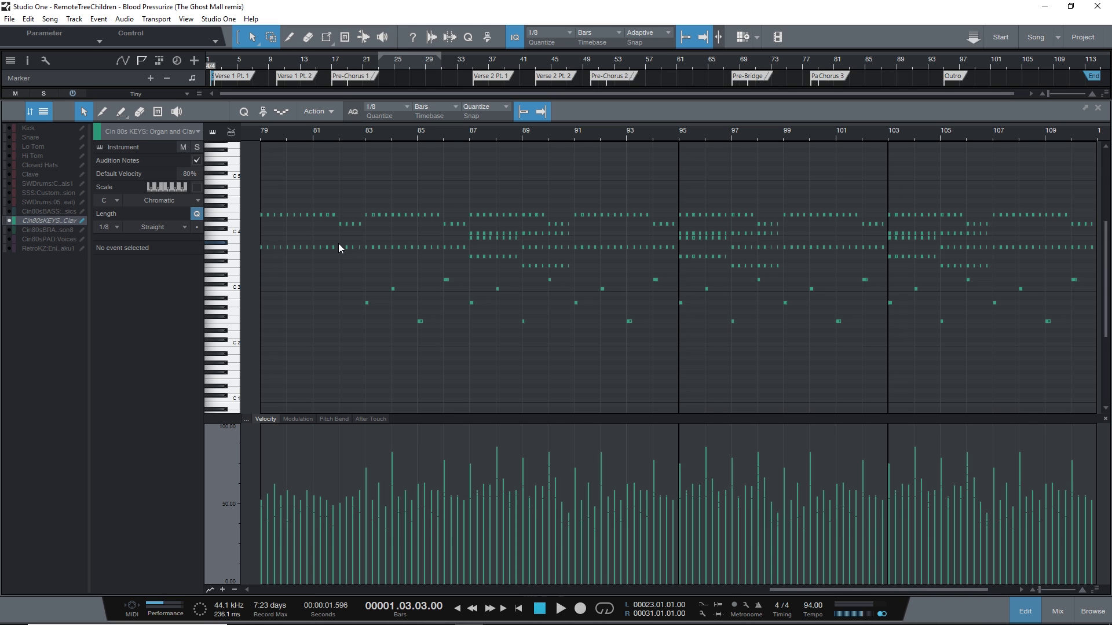
key("F2")
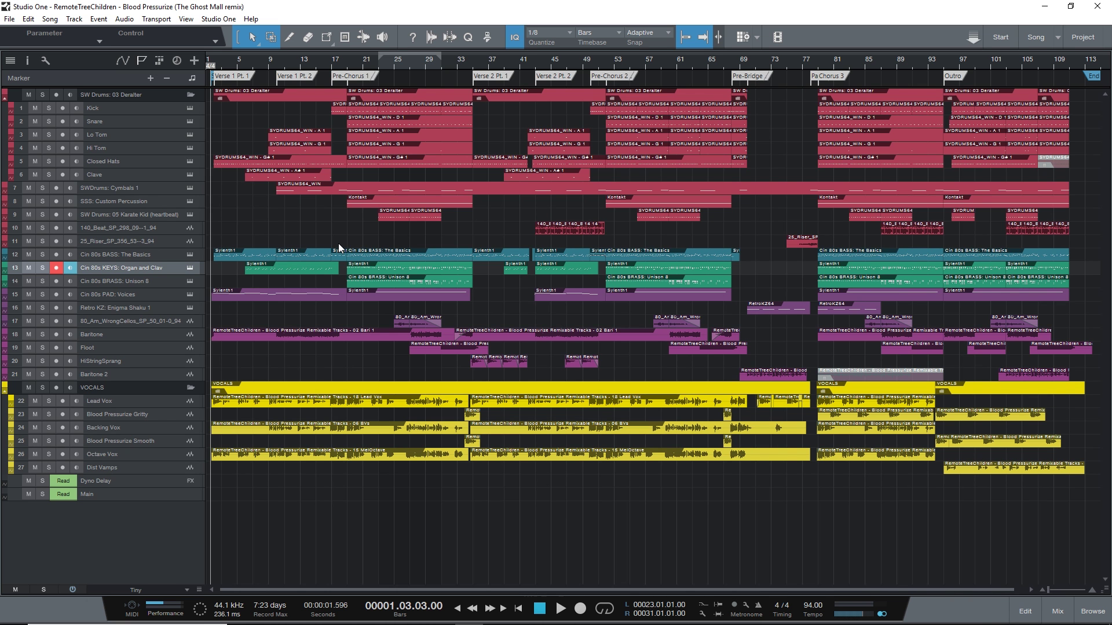
Jump the playhead to bars 19 and 69, then back to the song start.
left_click(348, 65)
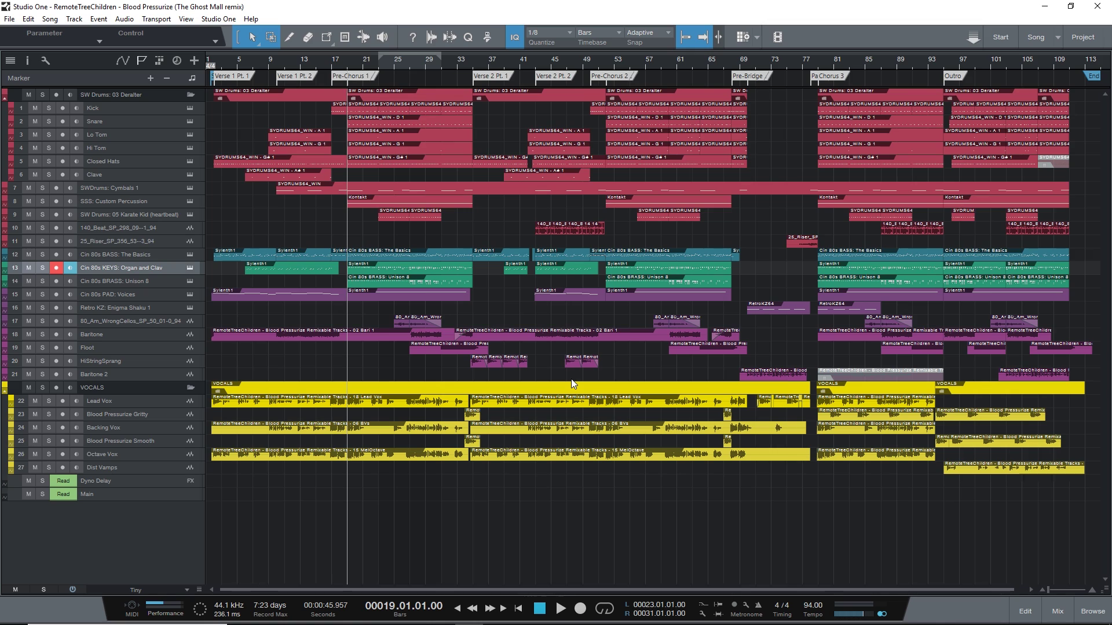
left_click(745, 65)
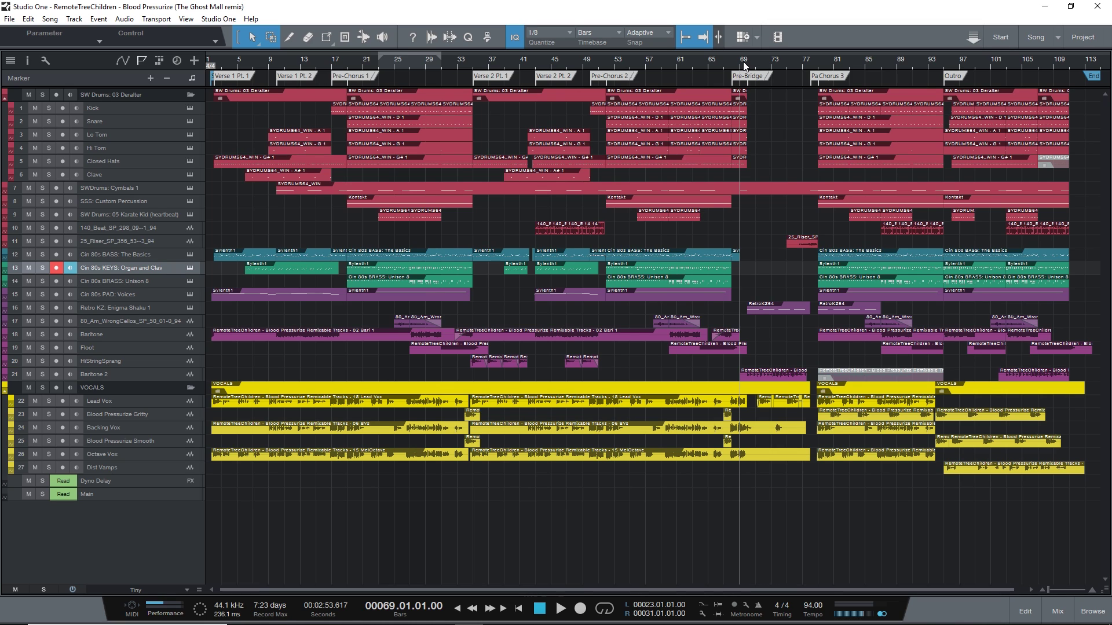
key("Home")
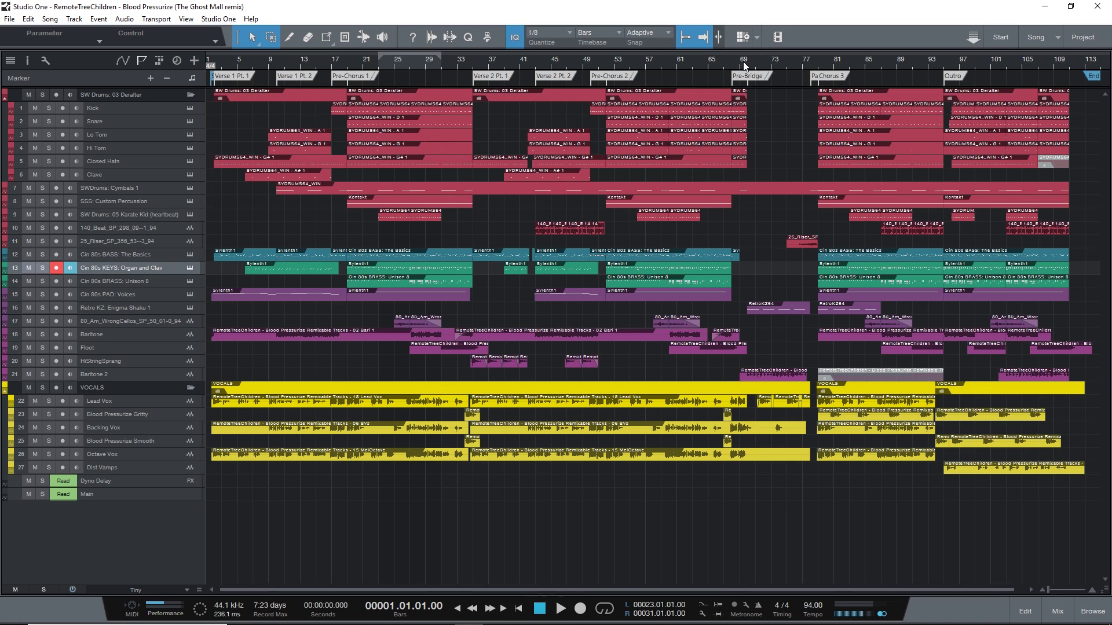
Start playback, check the bass and keys Sylenth1 editors, then show the mixing console.
key("space")
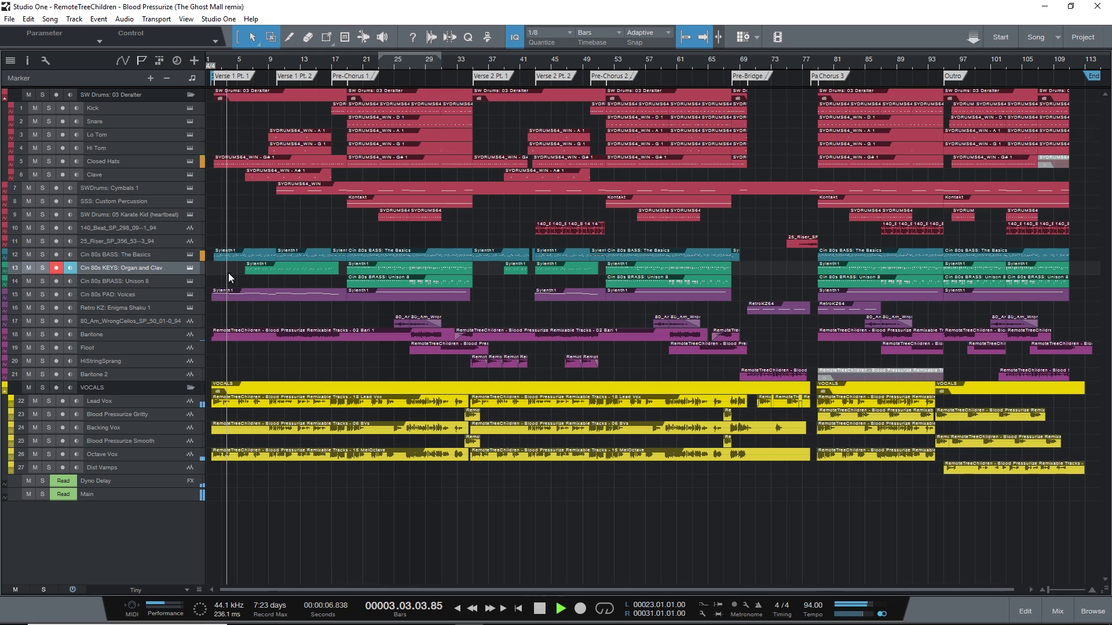
left_click(189, 255)
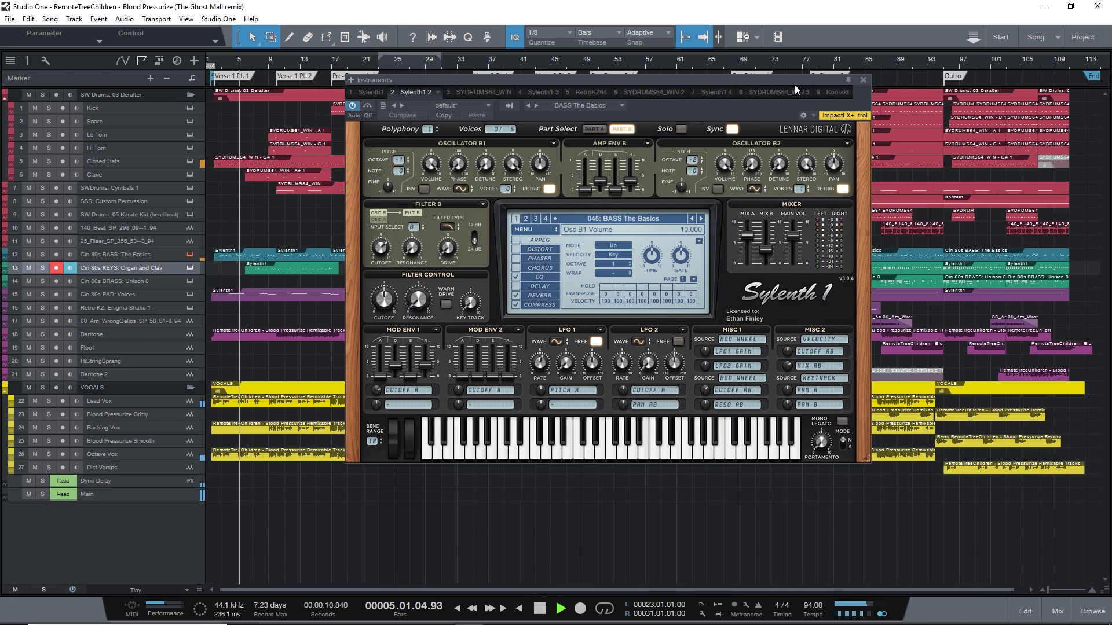
left_click(862, 80)
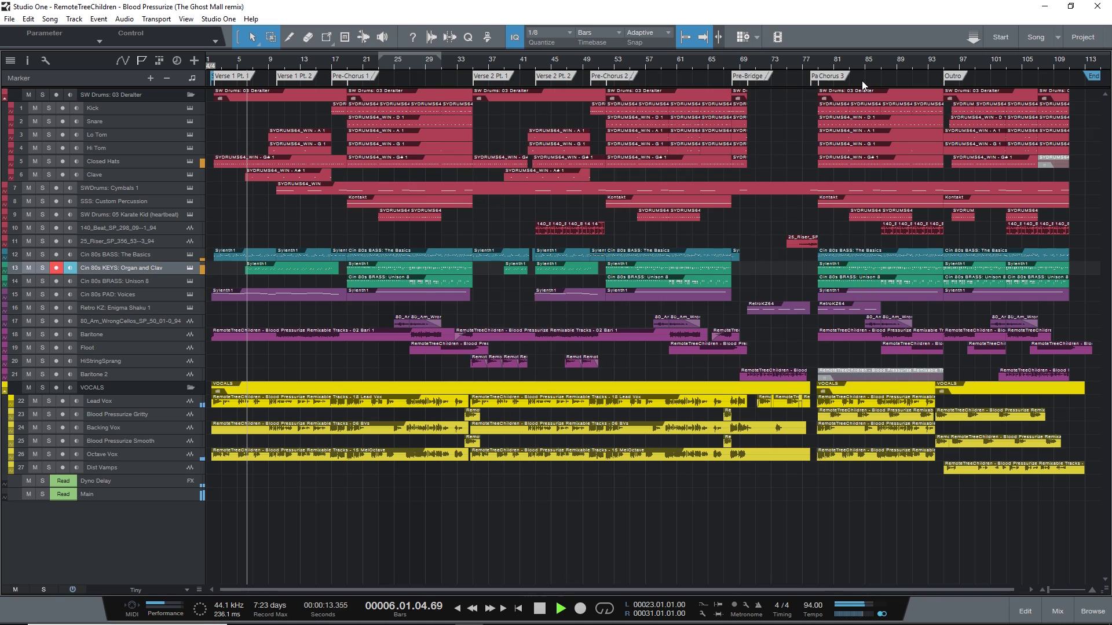
left_click(189, 268)
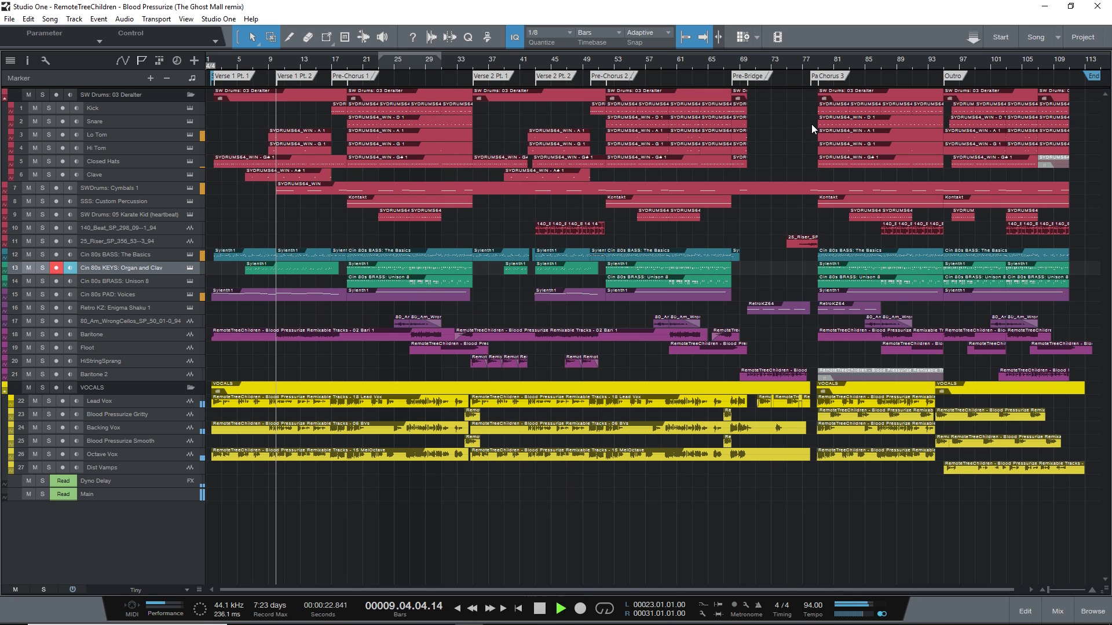
left_click(812, 124)
key("F3")
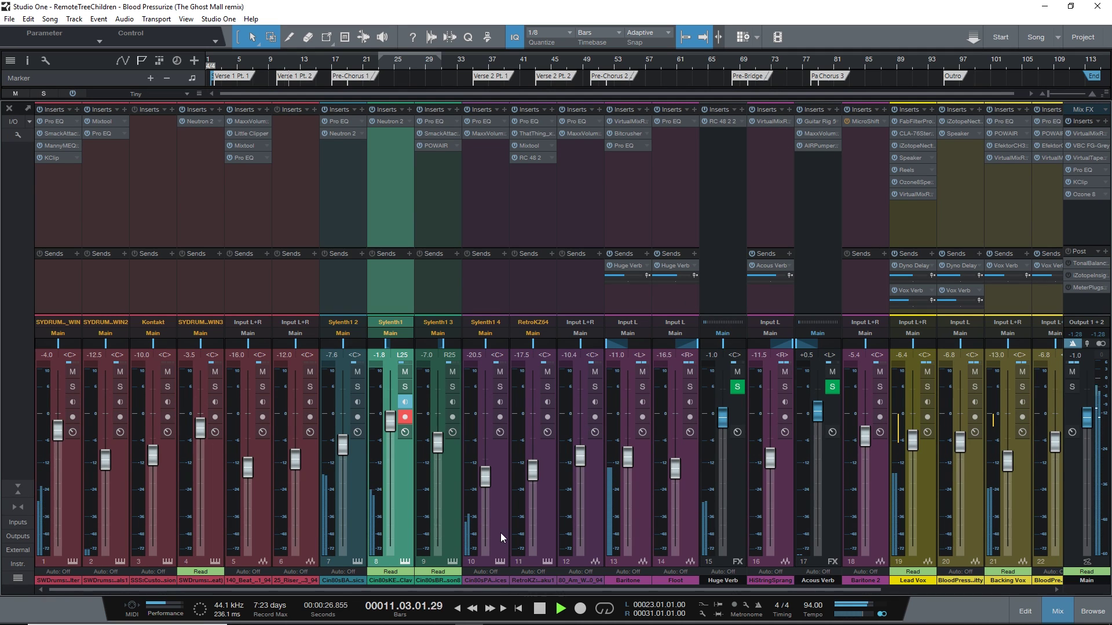
Scroll across the console's channel strips, then go back to the arrangement.
left_click_drag(450, 591, 394, 589)
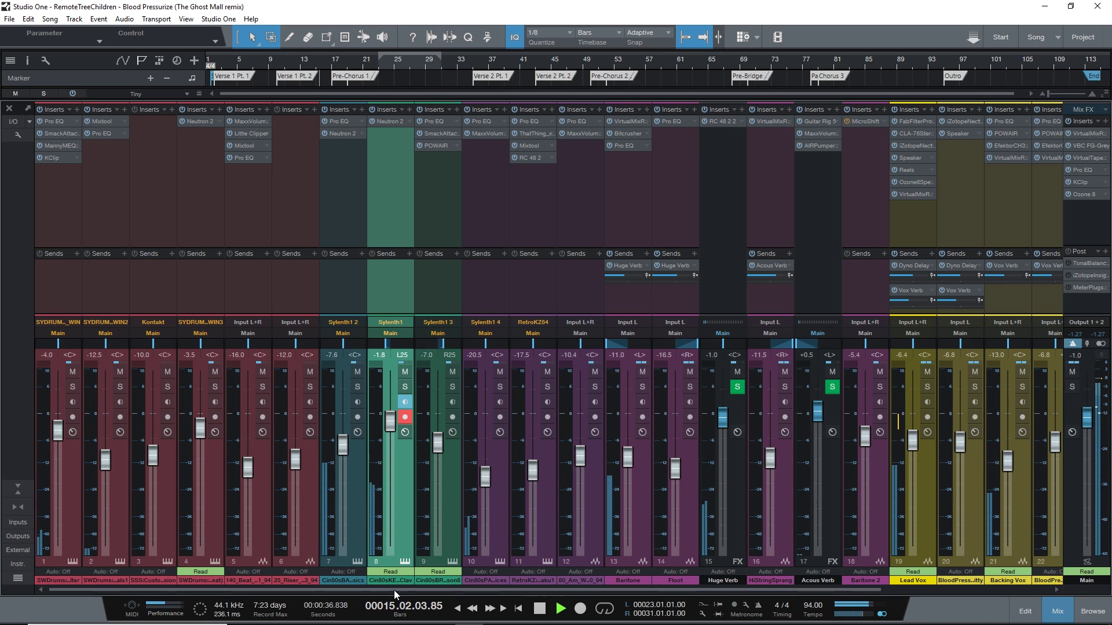
key("F3")
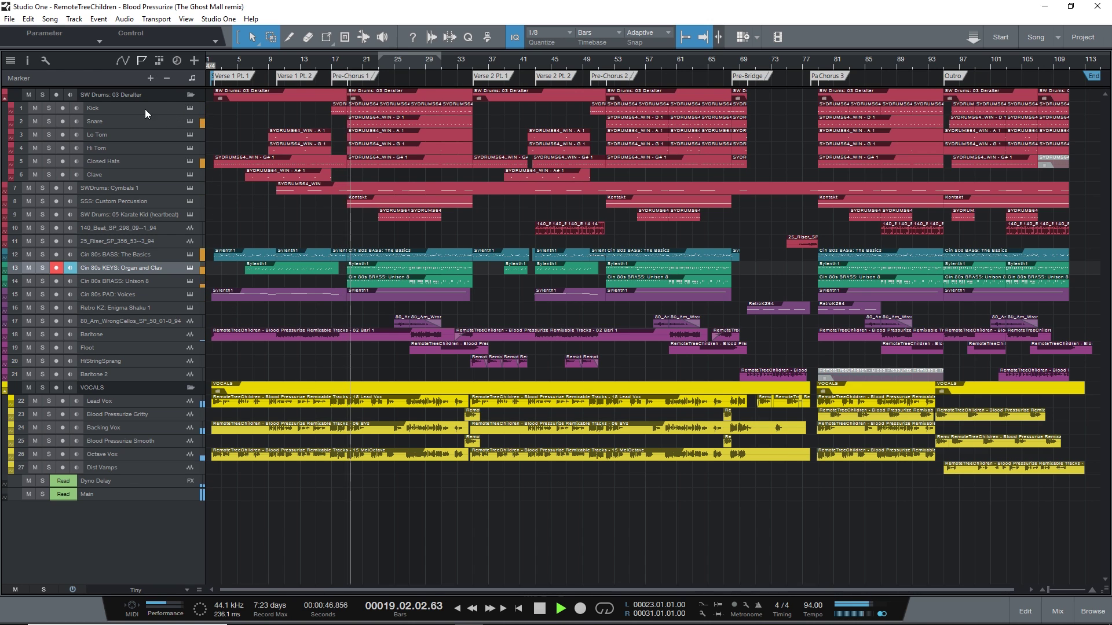
Check the Synthwave Drums and brass Sylenth1 instrument editors, then show the console again.
left_click(191, 120)
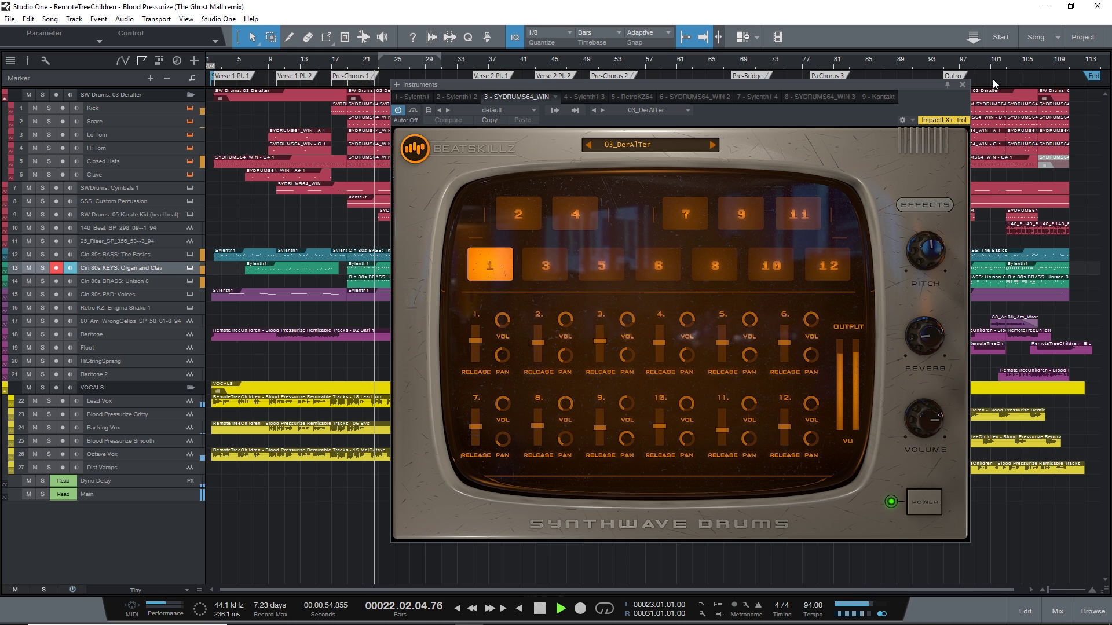
left_click(962, 85)
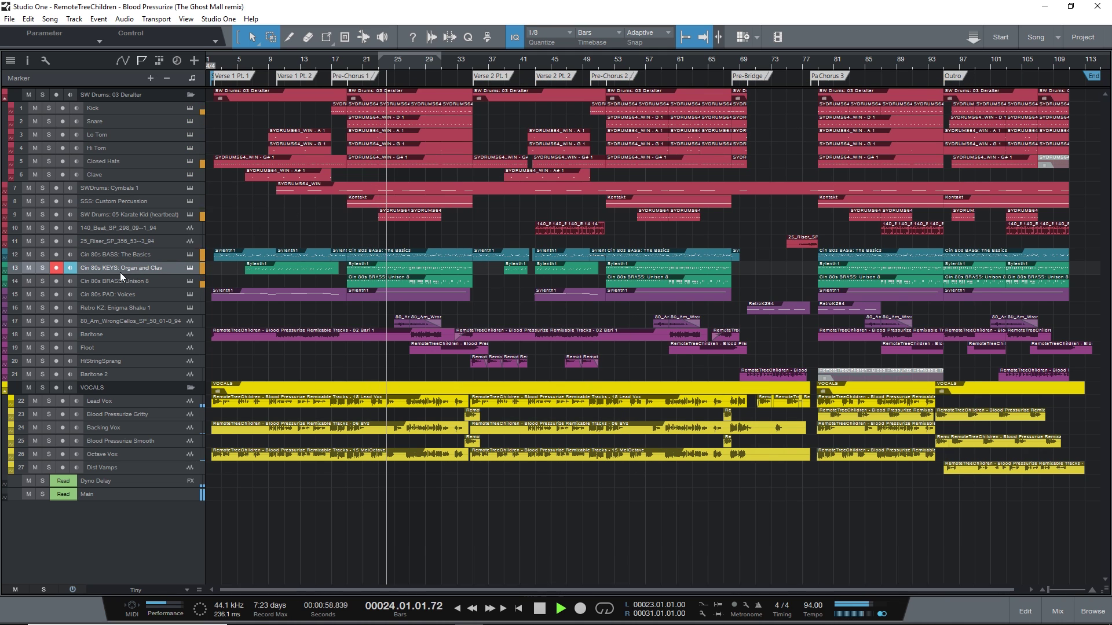
left_click(169, 282)
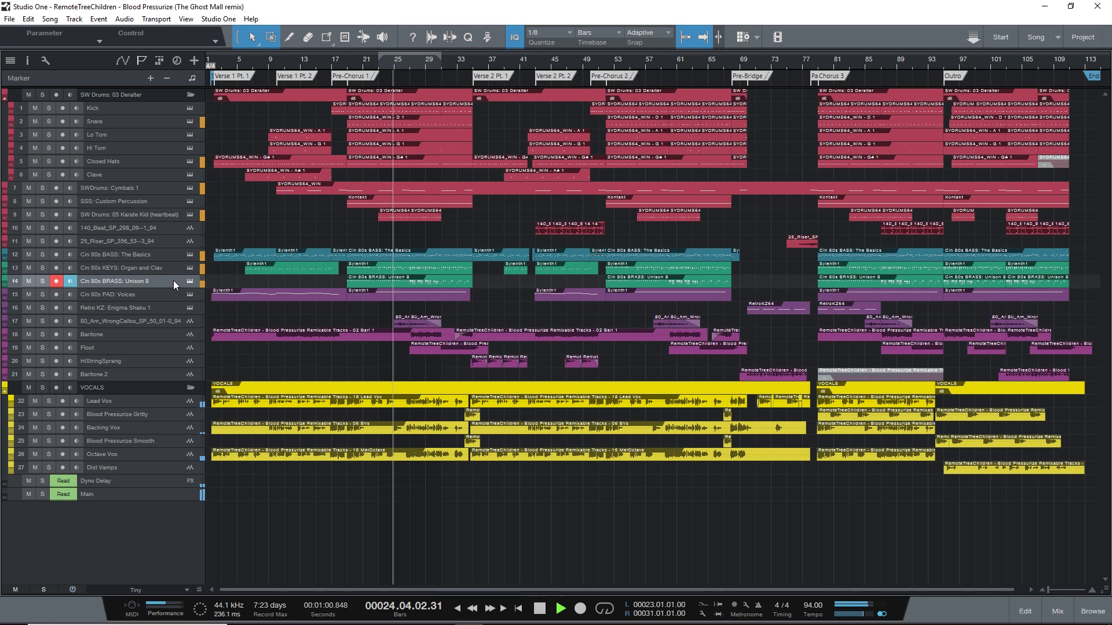
left_click(189, 282)
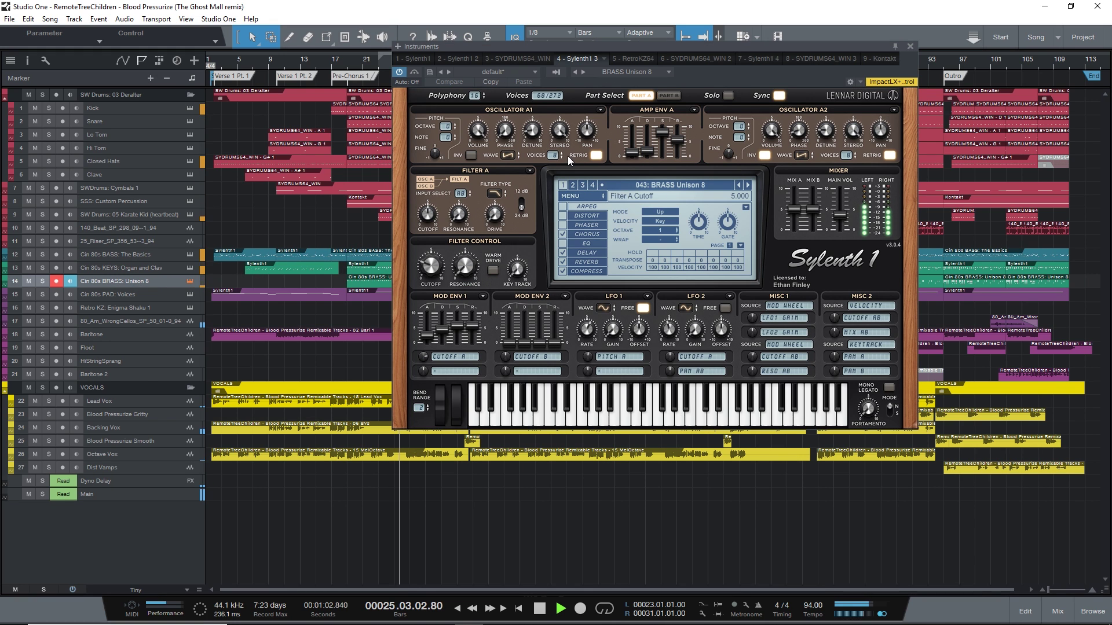
left_click(910, 46)
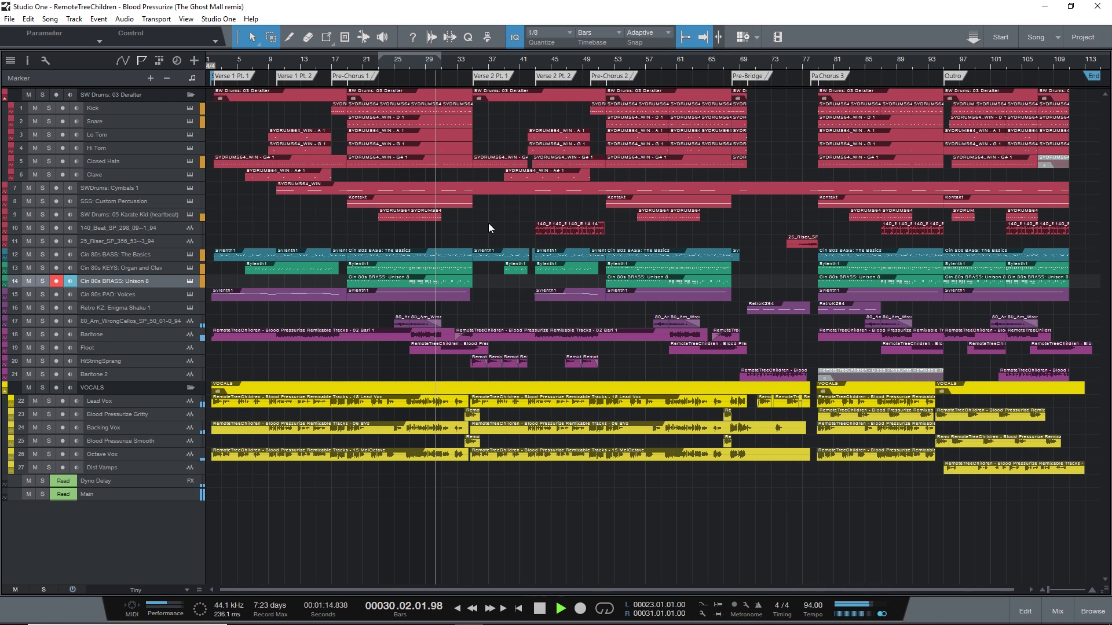
key("F3")
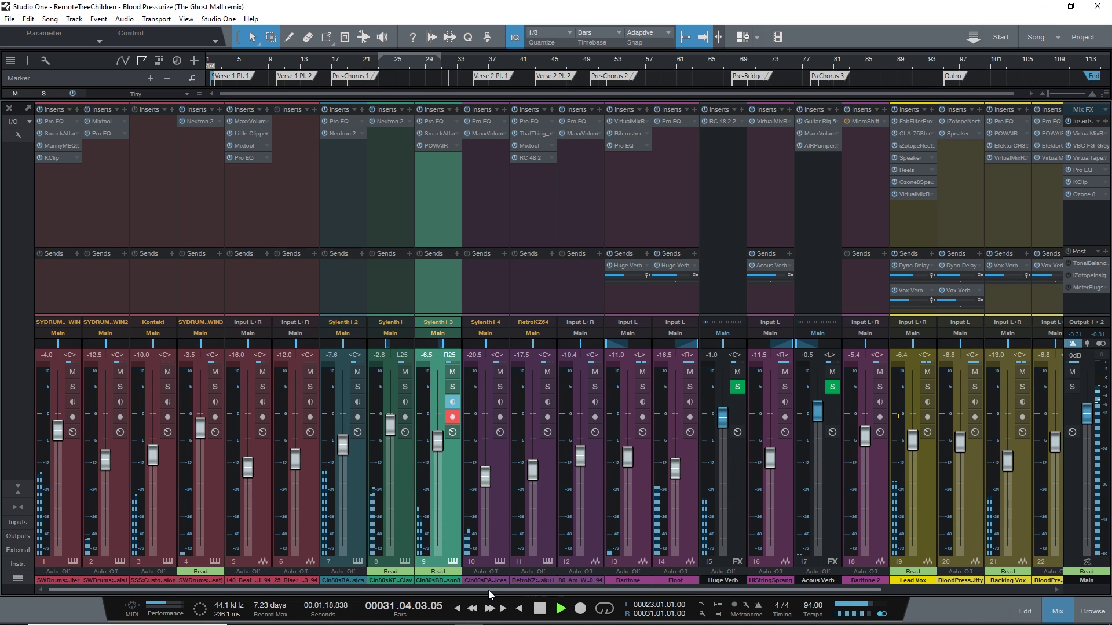
Scroll right through the console channels, return to the arrangement and stop playback at bar 1.
scroll(492, 595, "right", 1)
left_click_drag(491, 595, 654, 597)
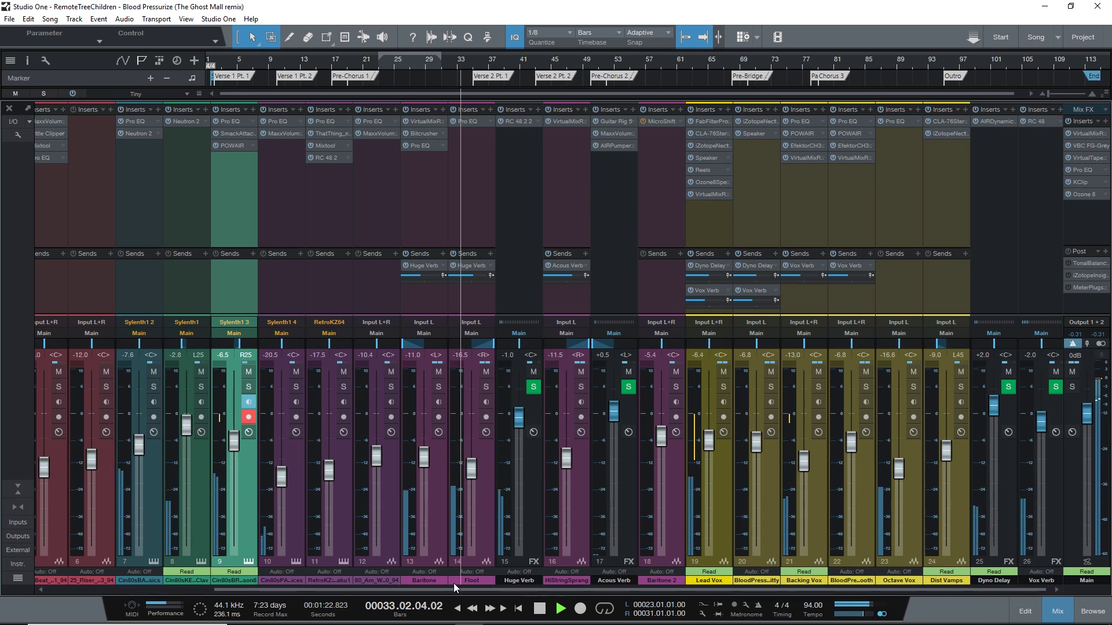
key("F3")
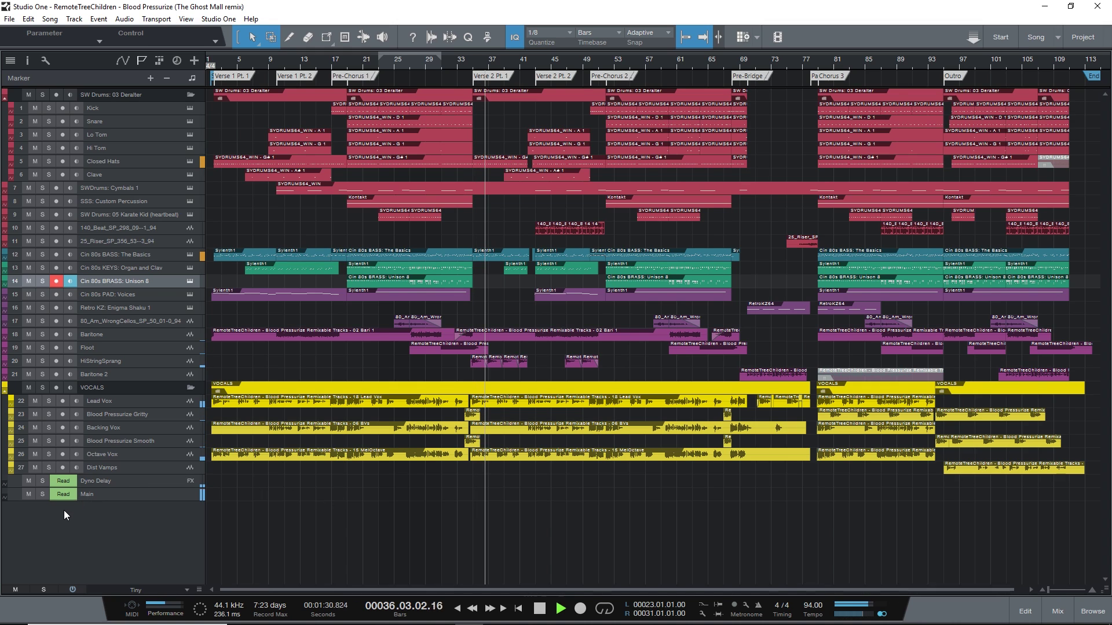
key("space")
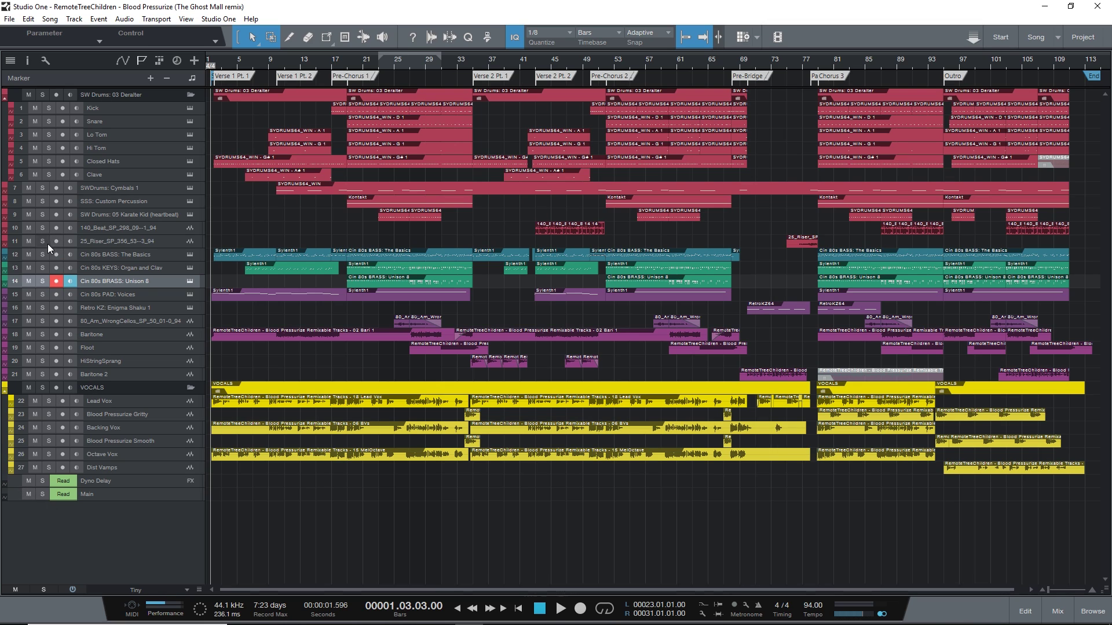
Clear the synth track solos, mute the VOCALS folder, and mute tracks 7 through 11.
left_click_drag(42, 255, 44, 278)
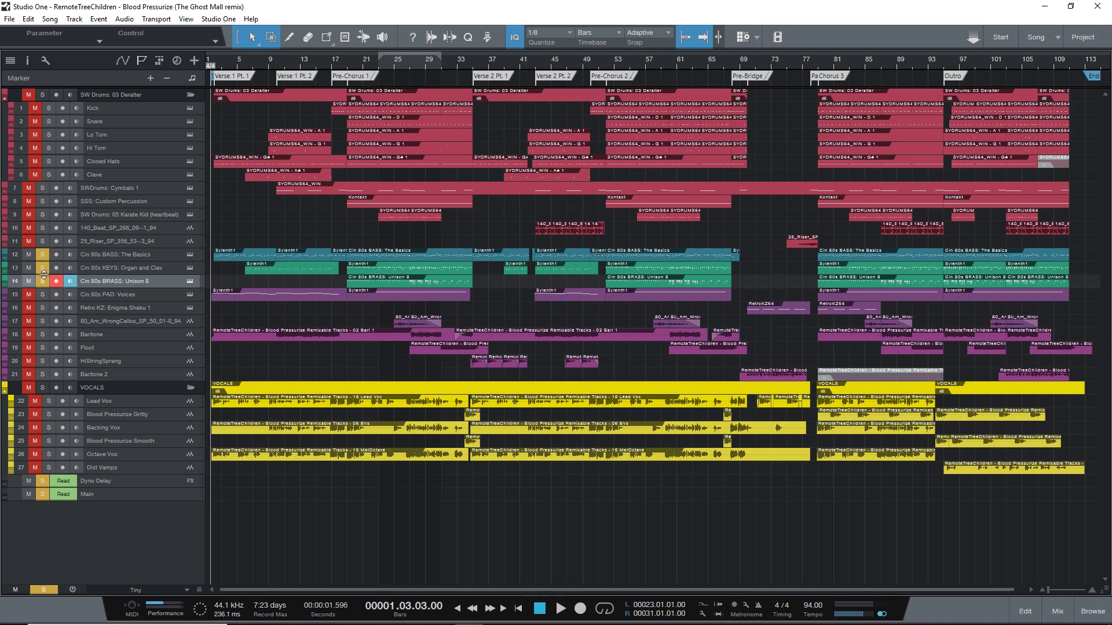
left_click(44, 275)
left_click(28, 387)
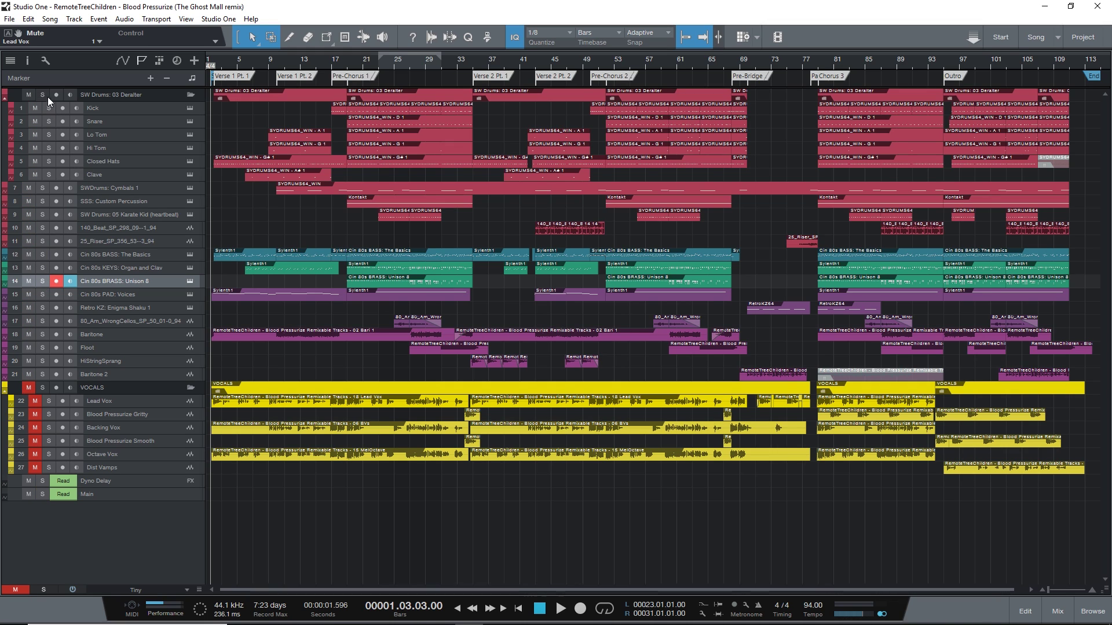
left_click_drag(30, 186, 29, 241)
Record-arm the Cin 80s BRASS: Unison 8 track, then reselect the BASS: The Basics track.
left_click(115, 256)
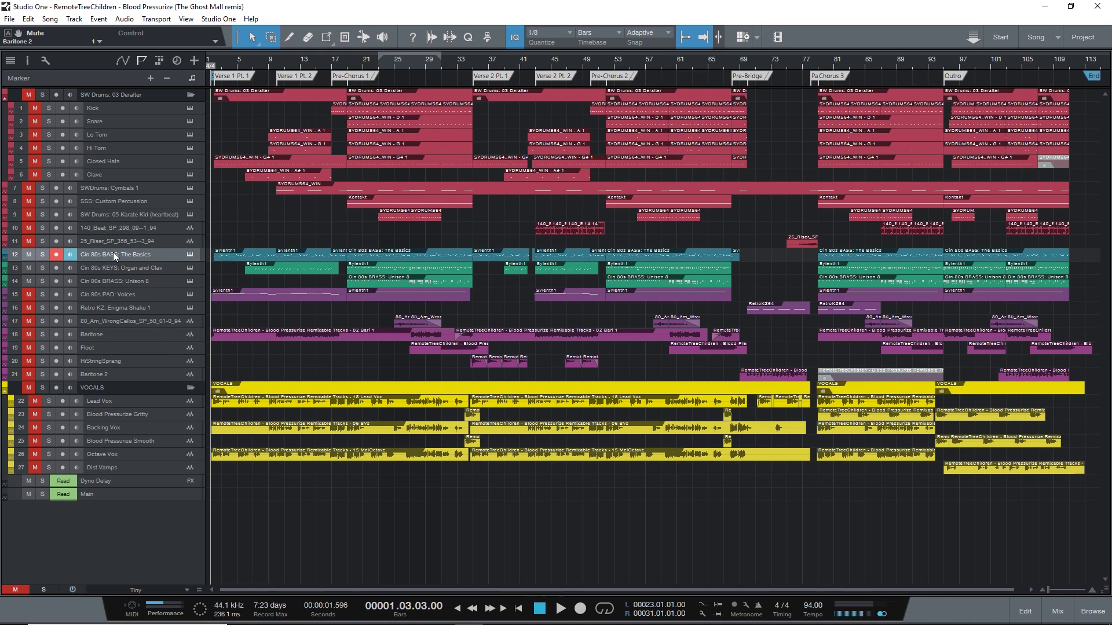
left_click(108, 282)
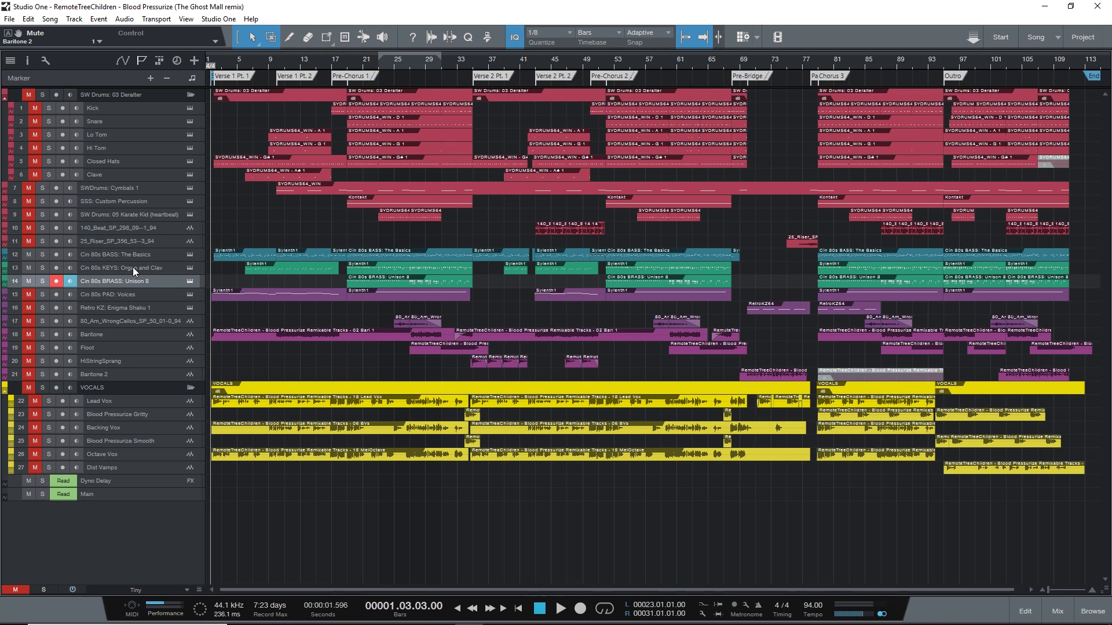
left_click(124, 255)
left_click(126, 281)
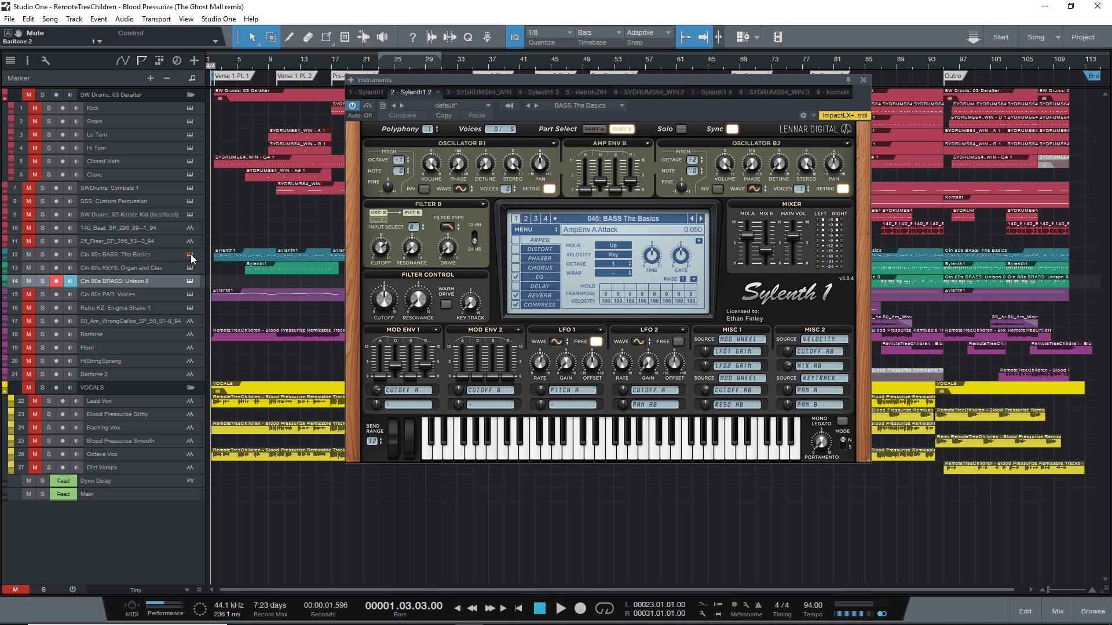
mouse_move(548, 165)
left_click(189, 268)
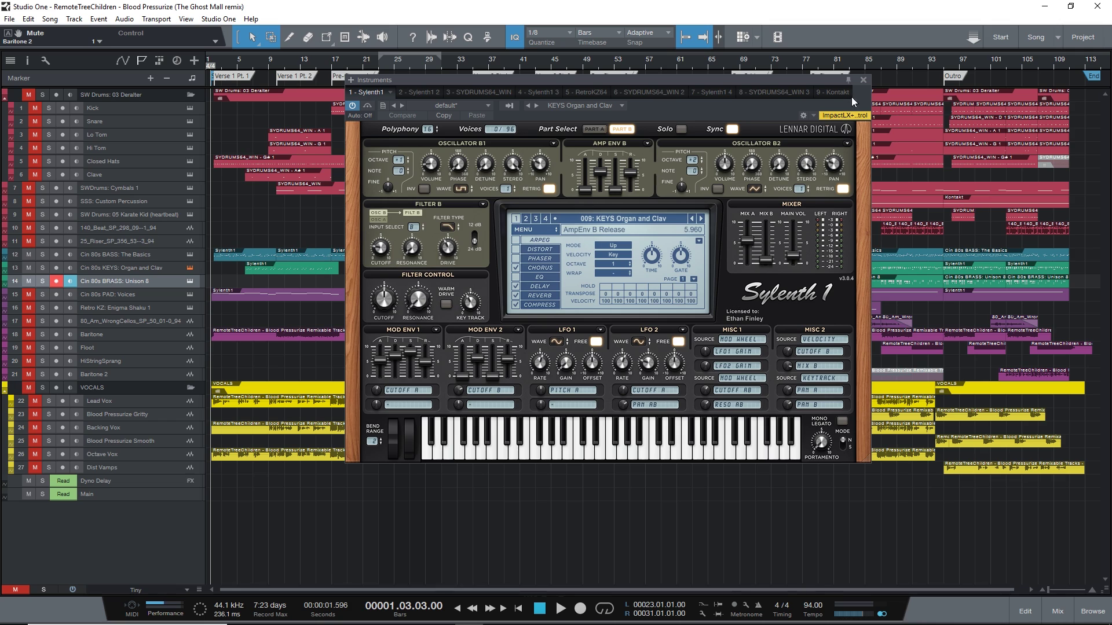
left_click(864, 80)
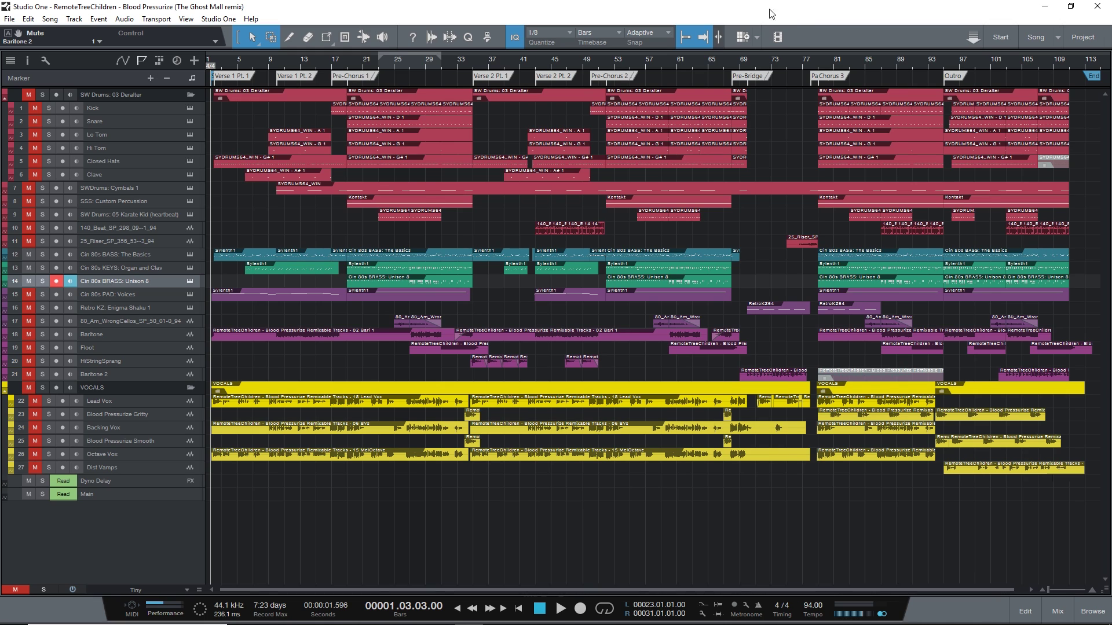
Step the song position through bars 3, 8 and 10 to bar 25, then select the KEYS track.
left_click(221, 69)
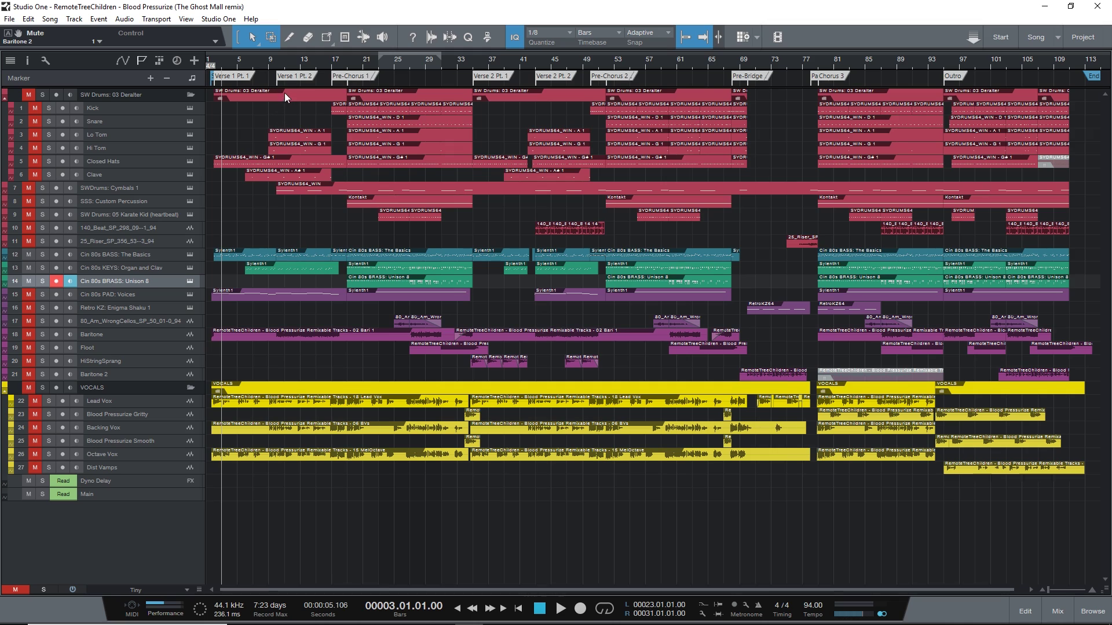
left_click(263, 64)
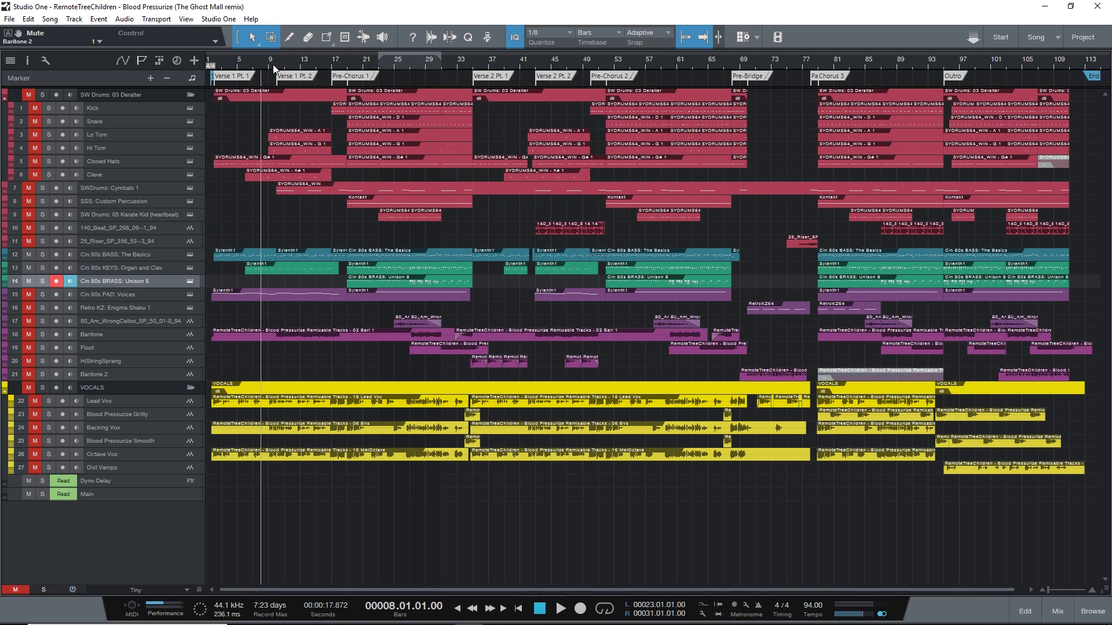
left_click(274, 65)
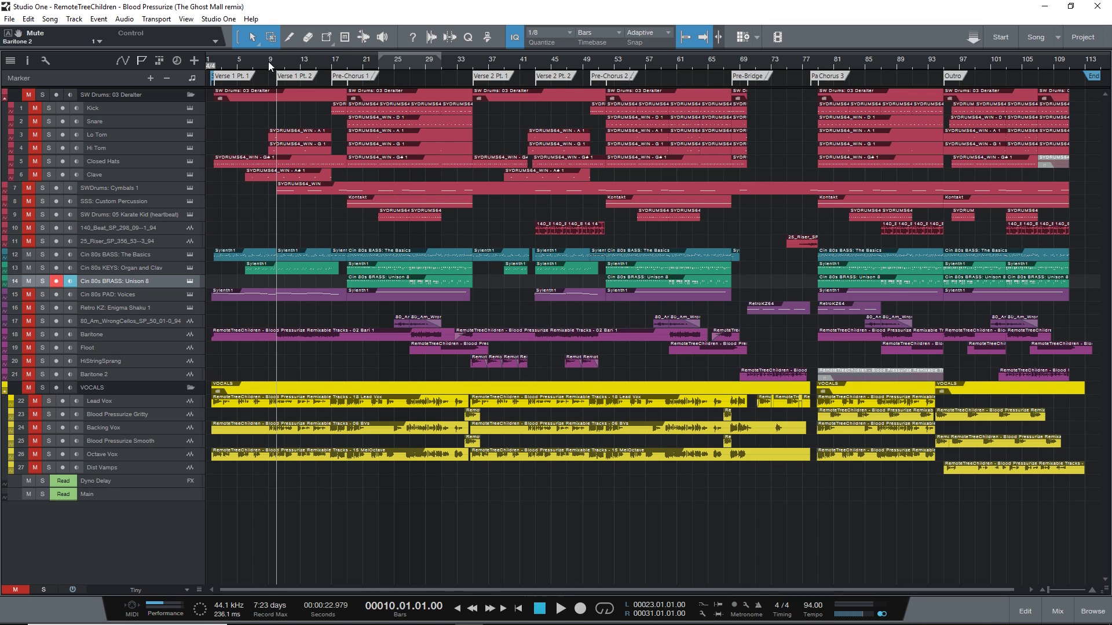
left_click(395, 66)
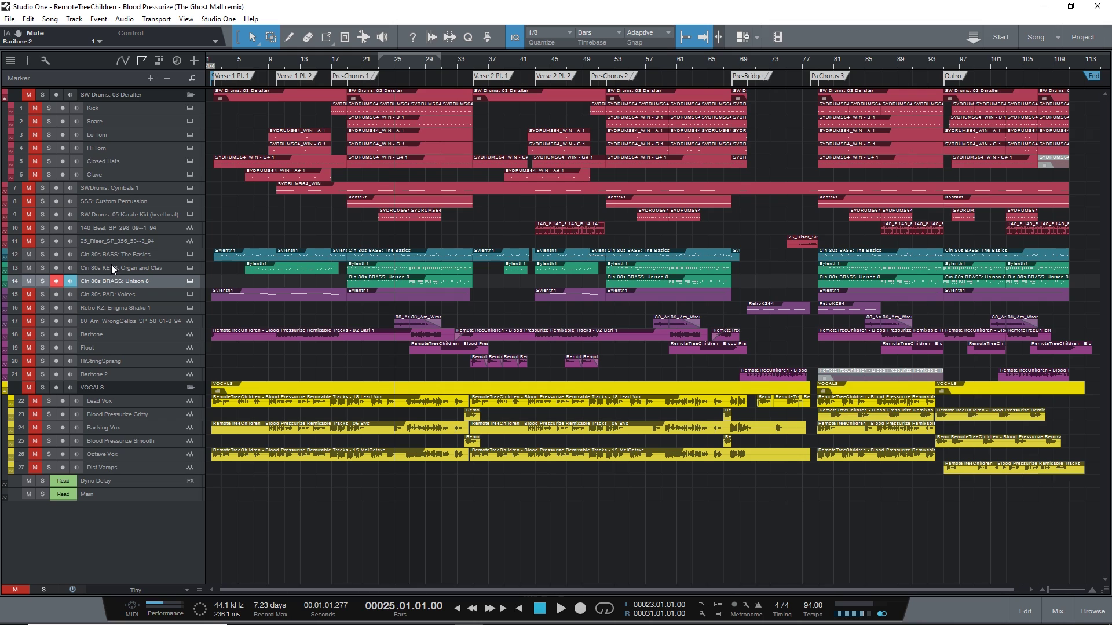
left_click(112, 266)
Open the KEYS Organ and Clav part in the piano roll and scroll to its chorus chord notes.
key("F2")
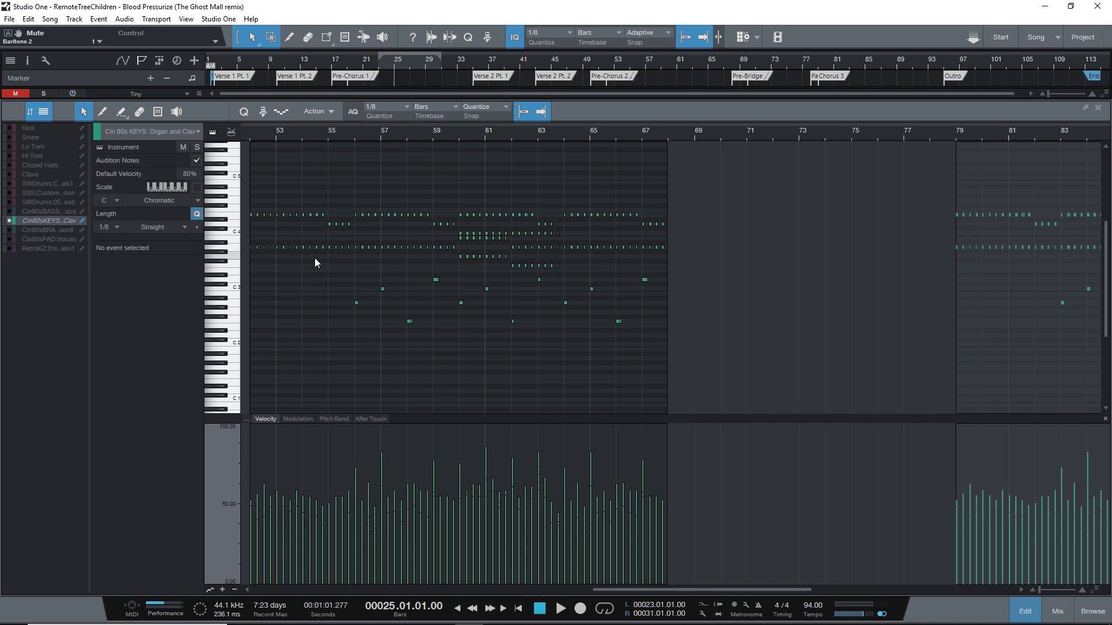
scroll(496, 288, "up", 2)
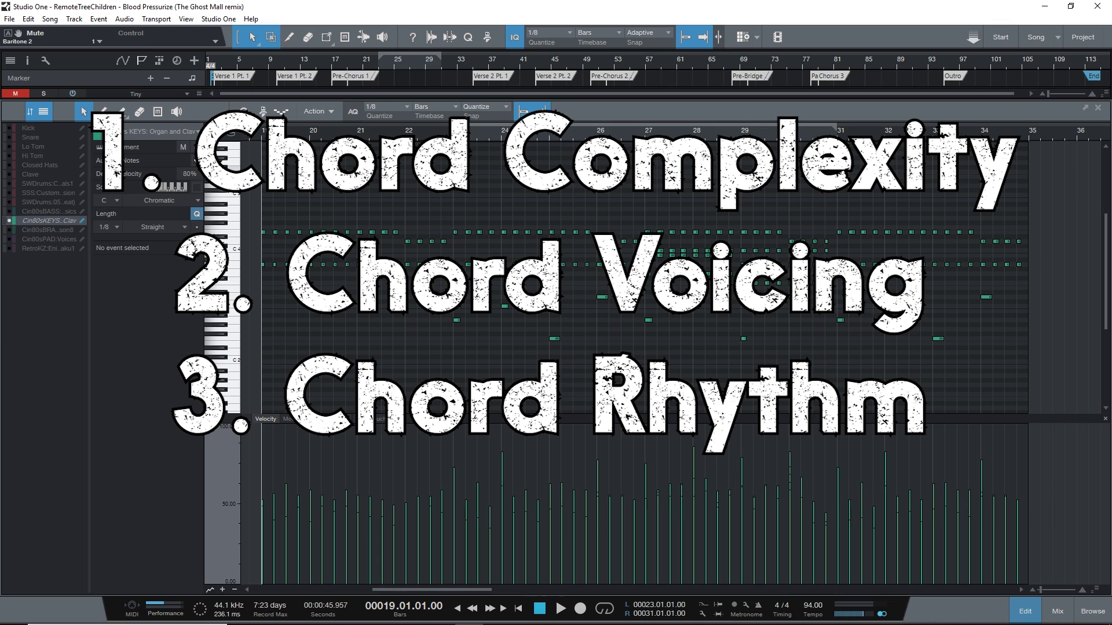
Solo the selected Cin 80s KEYS track with S while the piano roll stays open.
key("s")
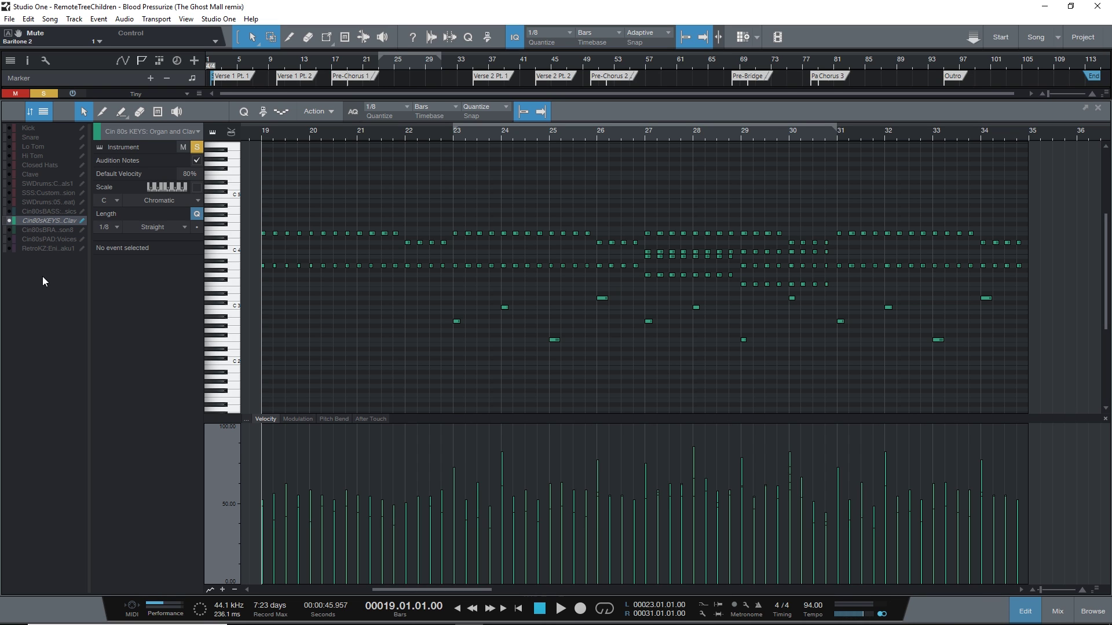
key("F2")
left_click(190, 269)
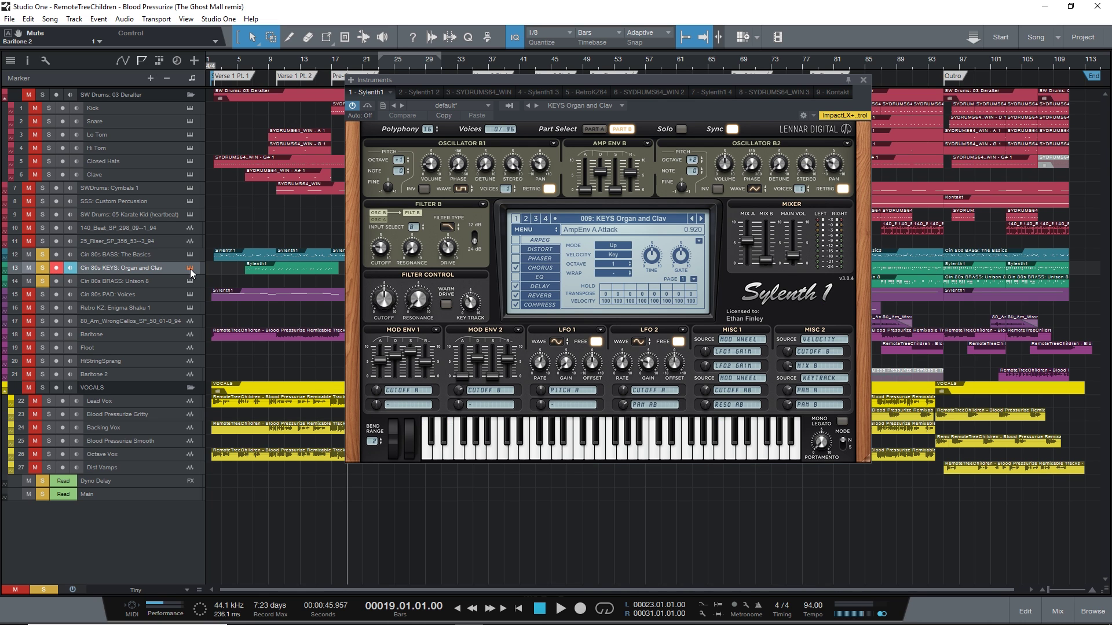
left_click(190, 269)
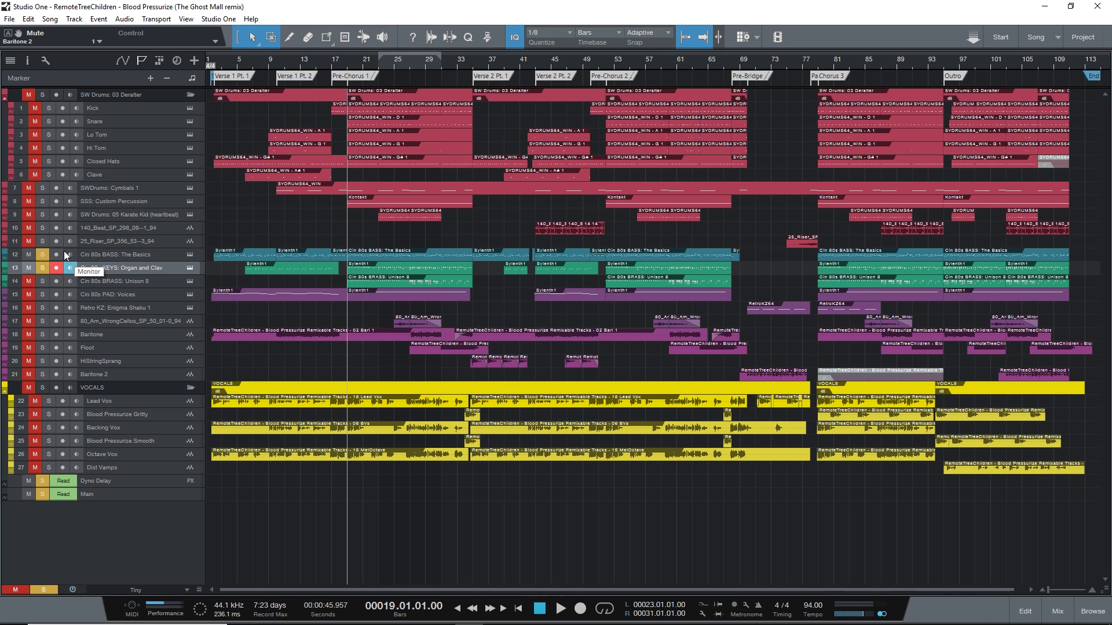
key("F2")
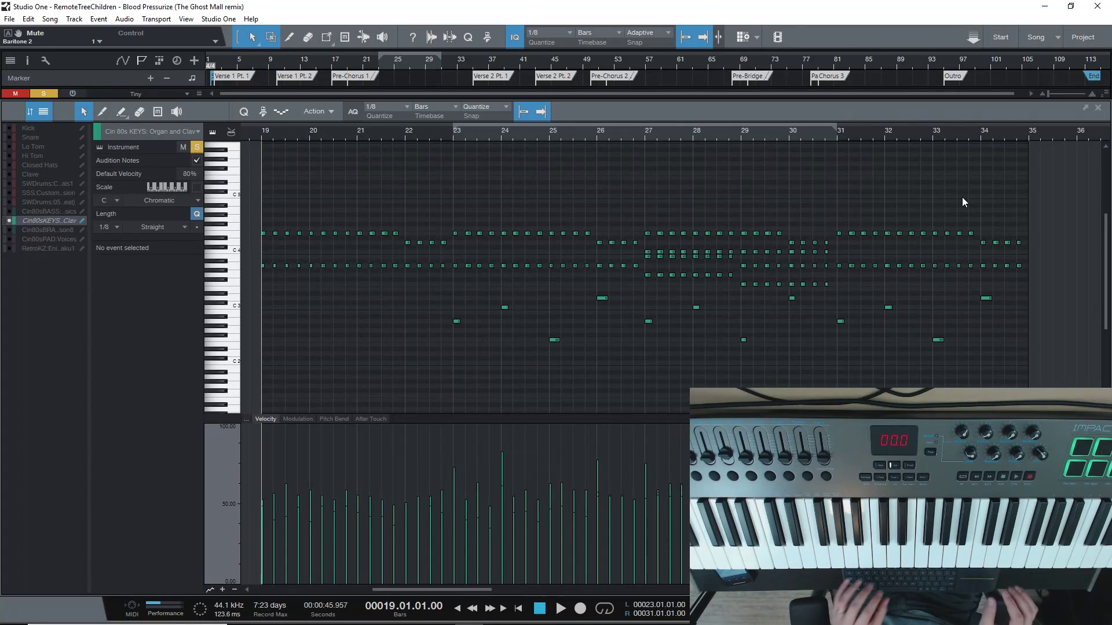
Reopen the KEYS part in a maximized piano roll and play from bar 19.
key("F2")
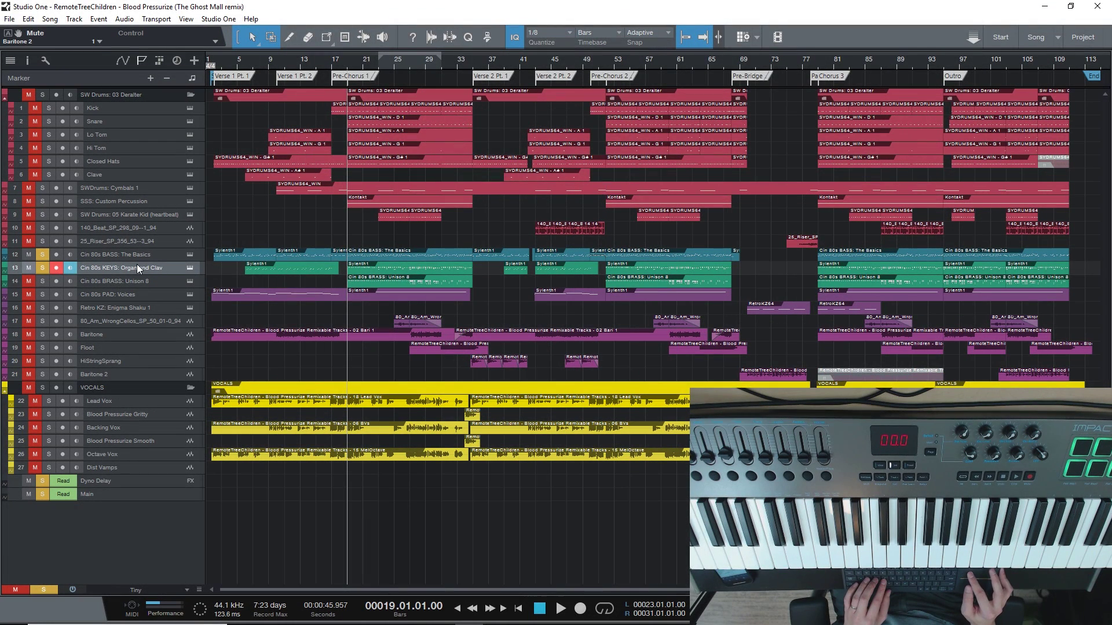
key("F2")
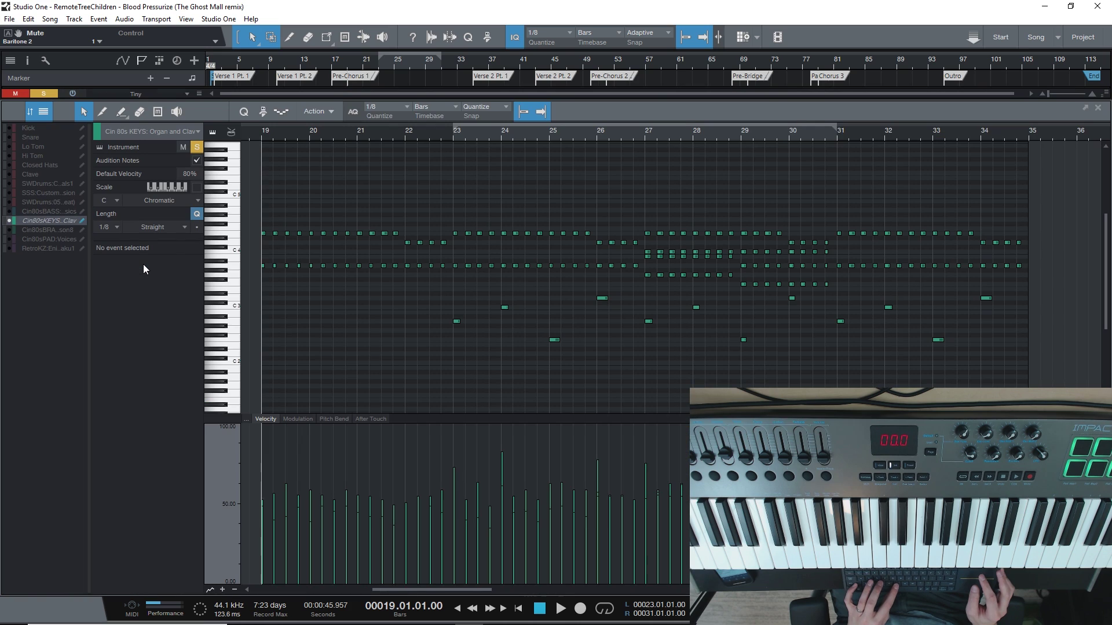
key("space")
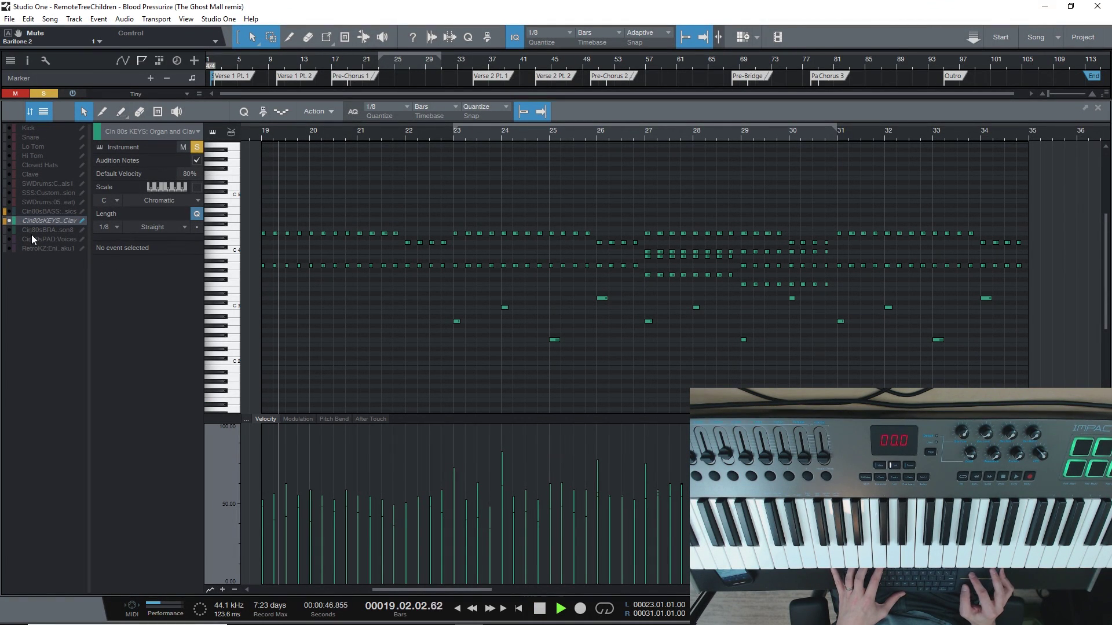
Briefly overlay the Cin80sBASS notes beside the keys part, then hide them again.
left_click(8, 212)
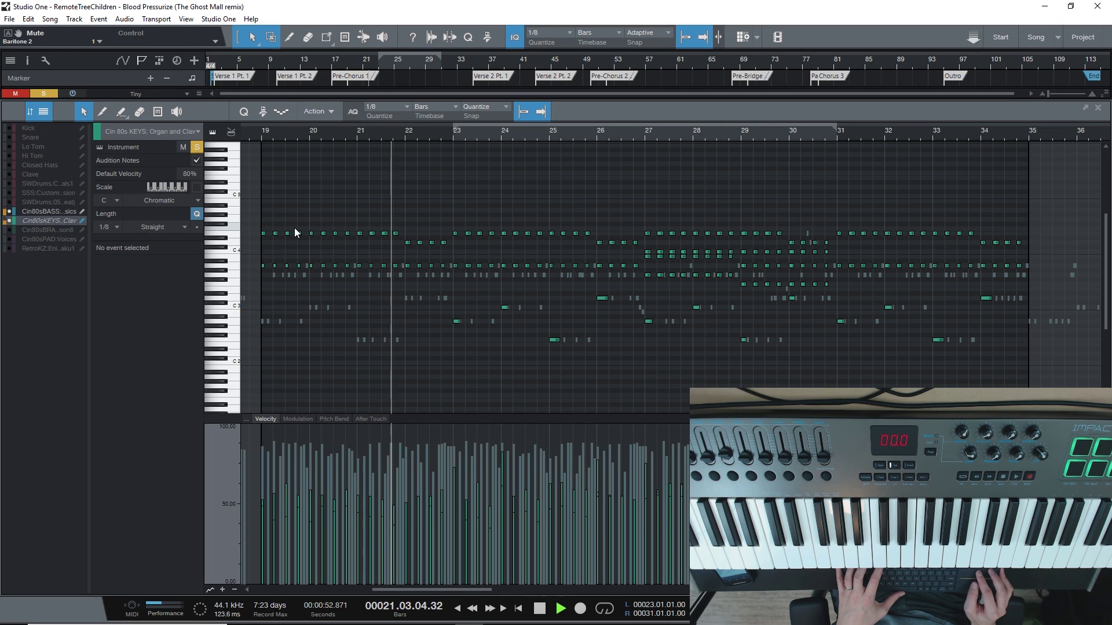
scroll(209, 229, "down", 1)
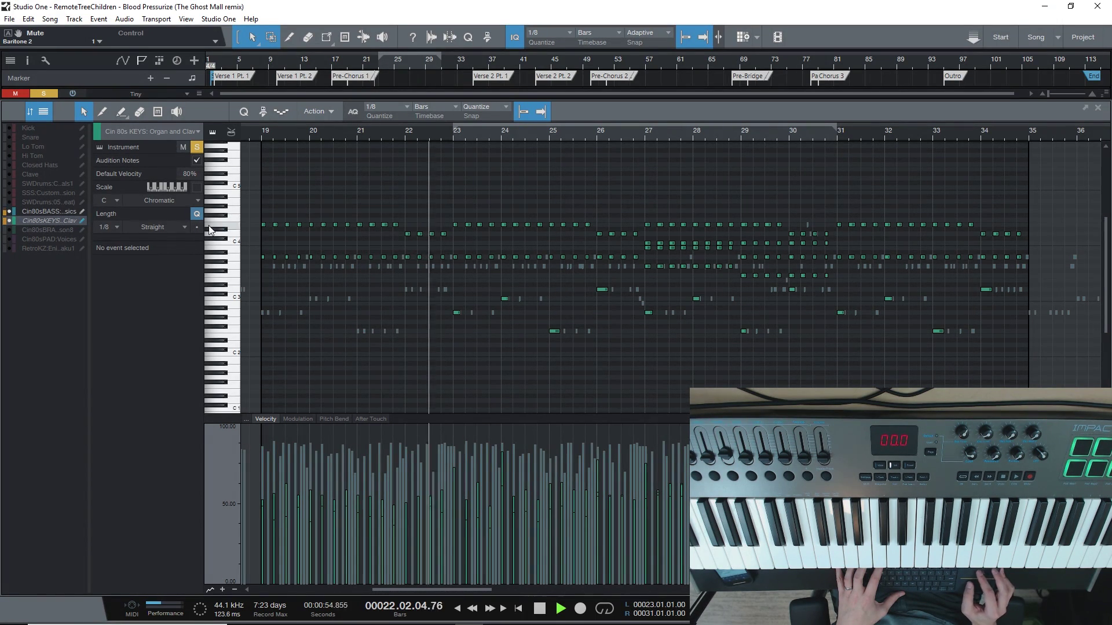
left_click(8, 212)
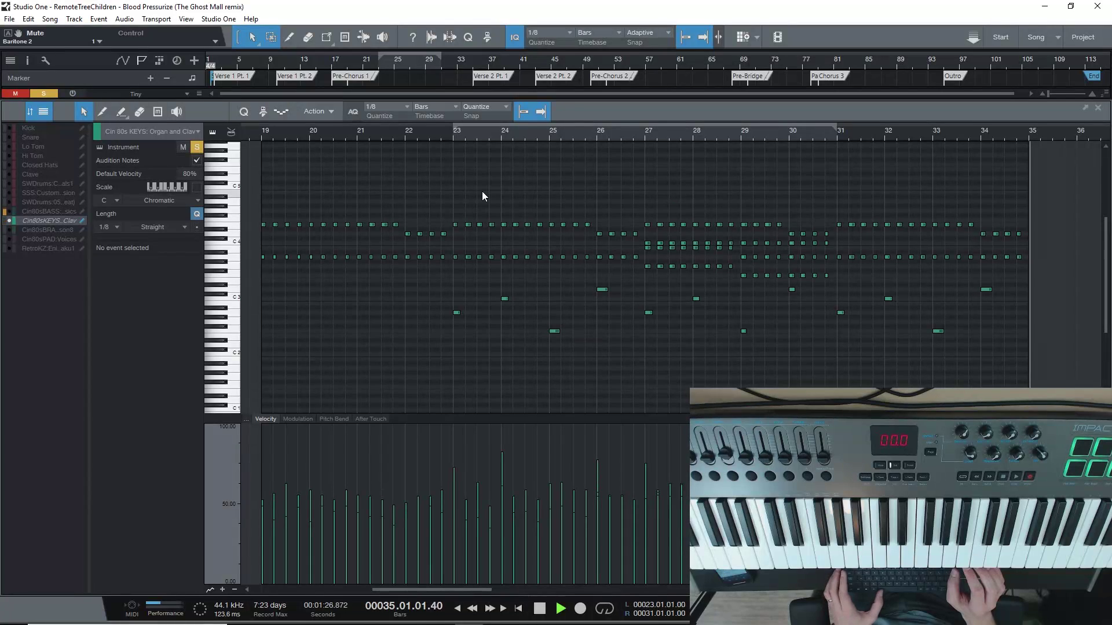
key("space")
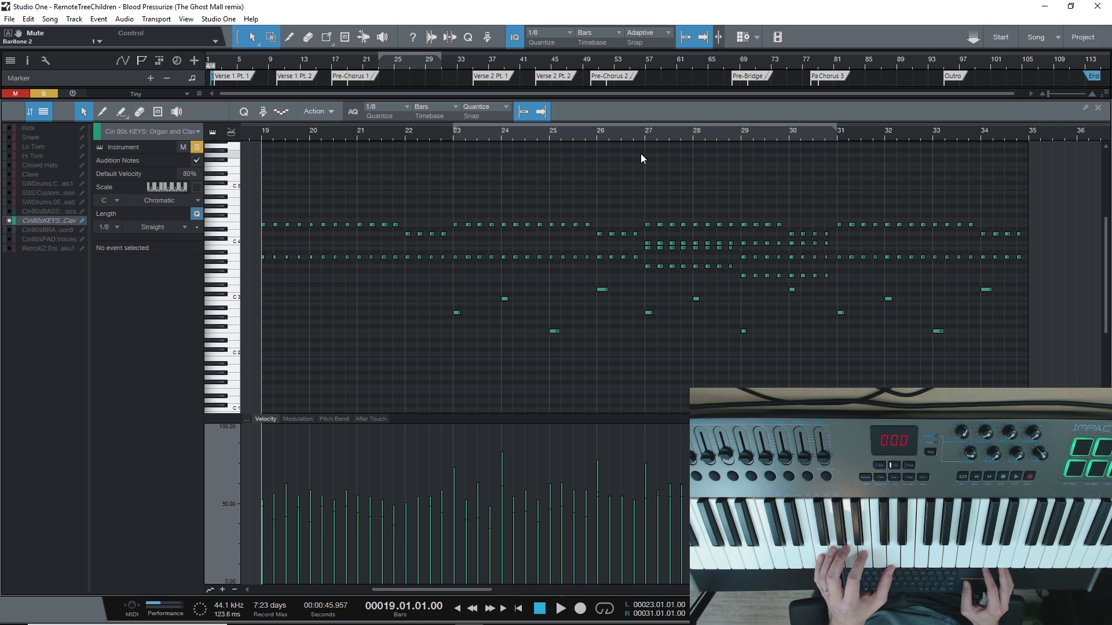
Move the playhead to bar 27 in the keys part's piano roll.
left_click(645, 136)
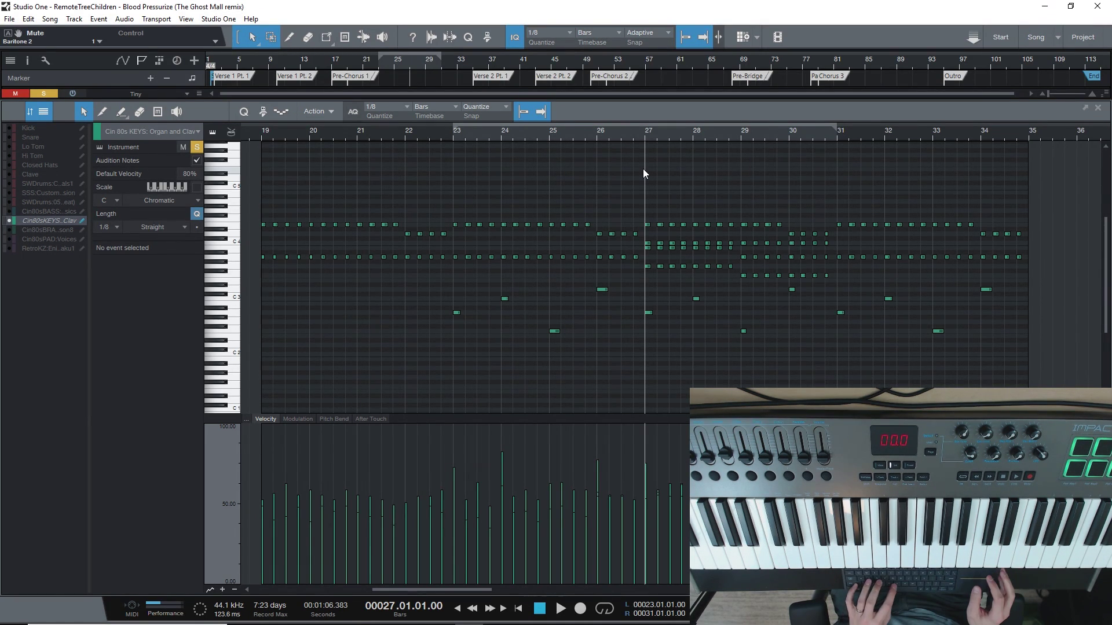
Select the Cin 80s BRASS: Unison 8 track, check its Sylenth1, and open its notes from bar 19.
key("F2")
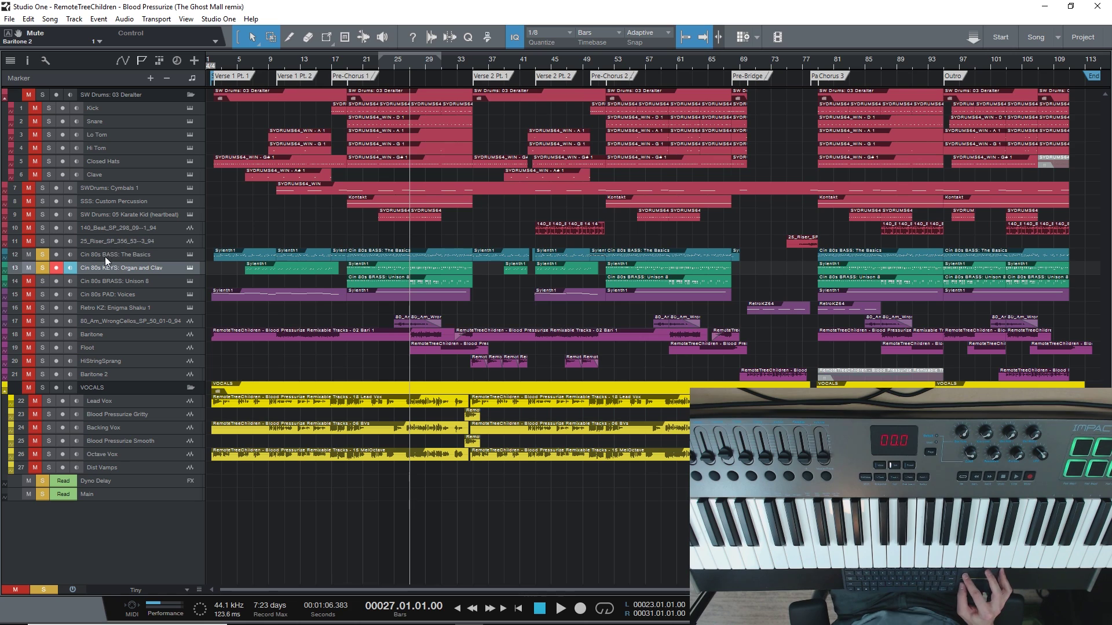
left_click(113, 280)
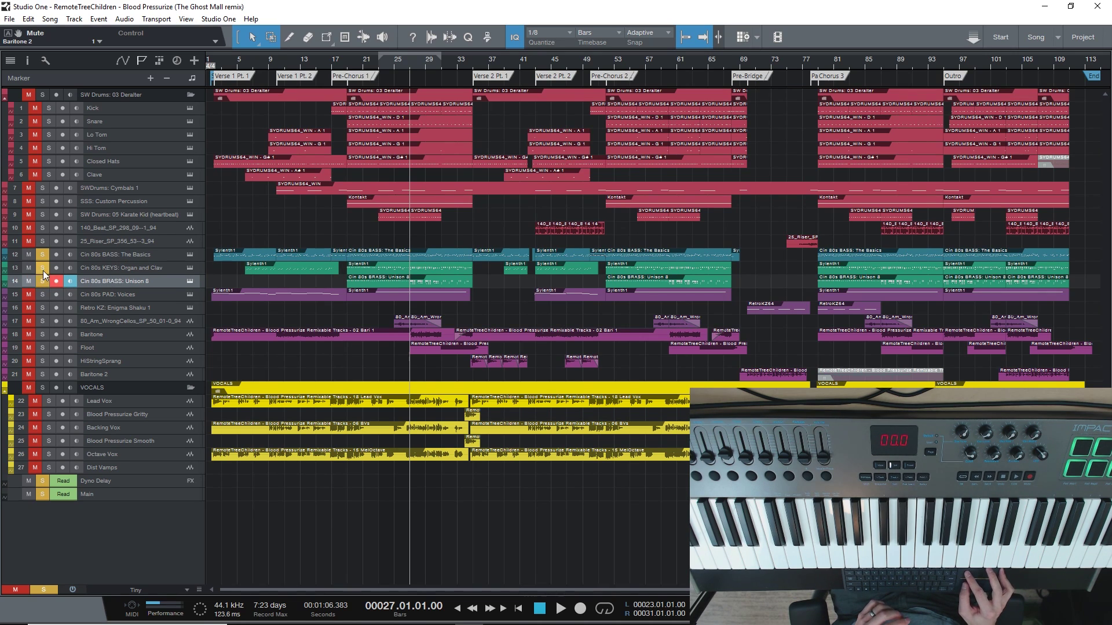
left_click(191, 281)
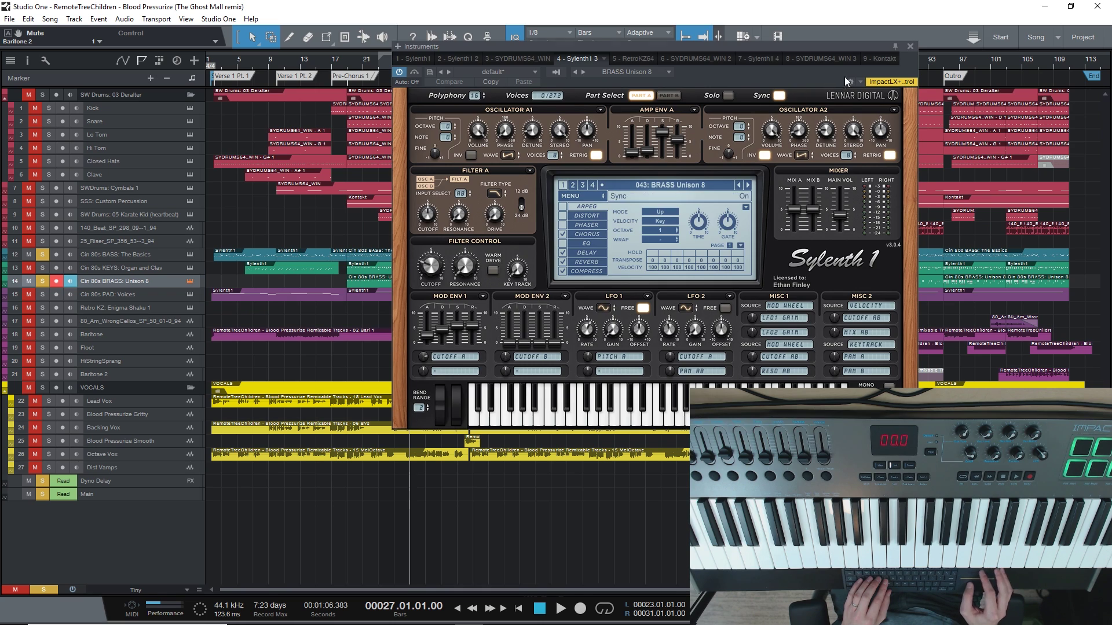
key("F11")
left_click(347, 64)
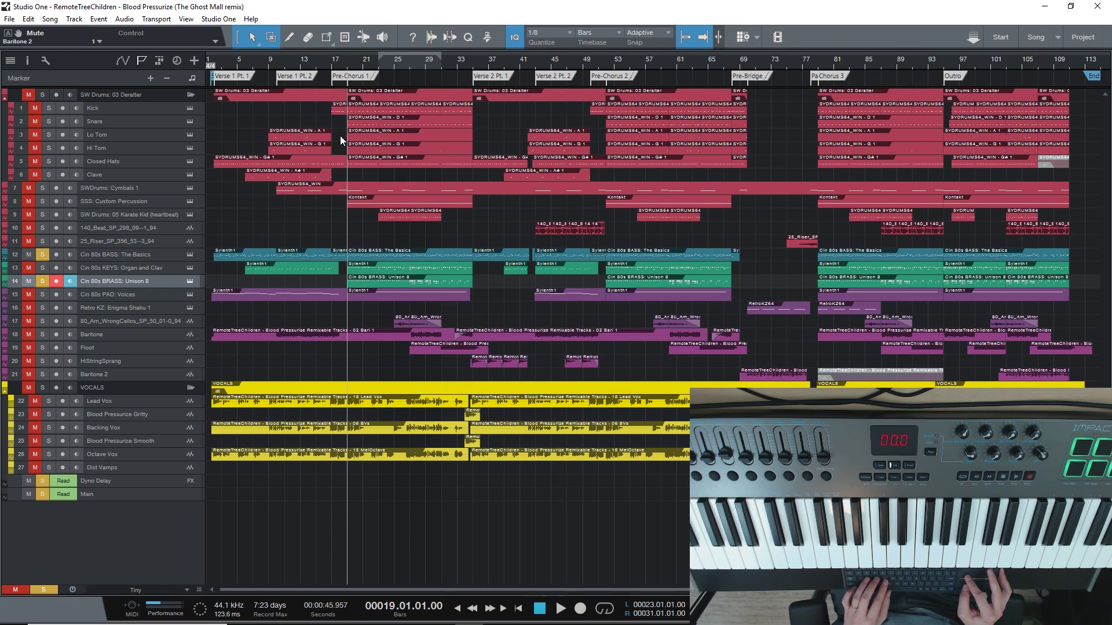
key("F2")
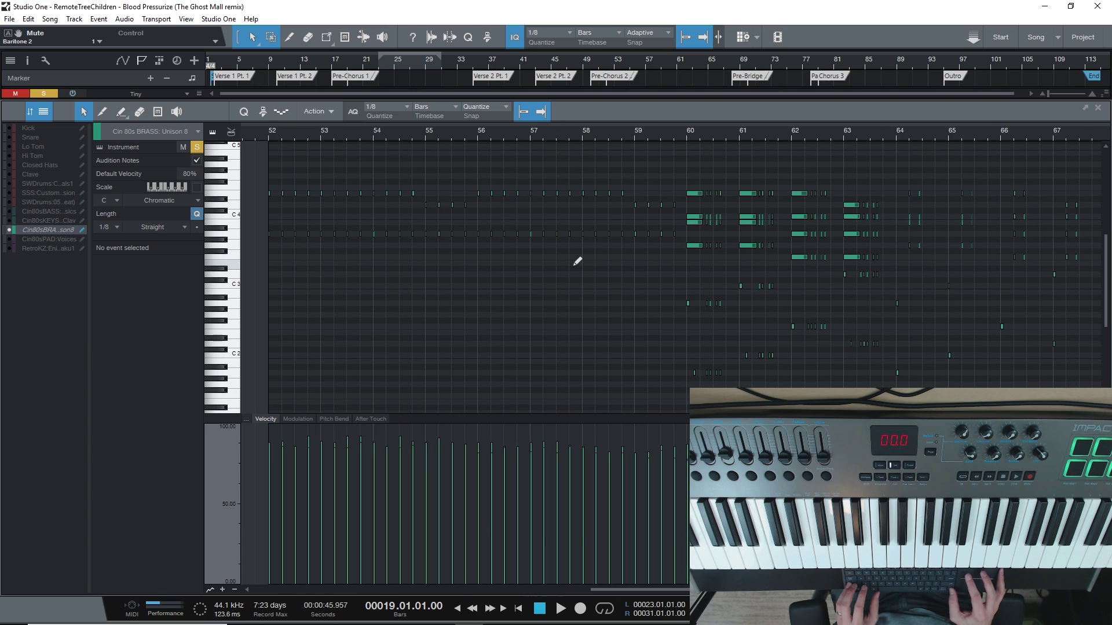
Play the chorus with the Cin80sKEYS notes toggled over the brass part, then stop back at bar 19.
key("space")
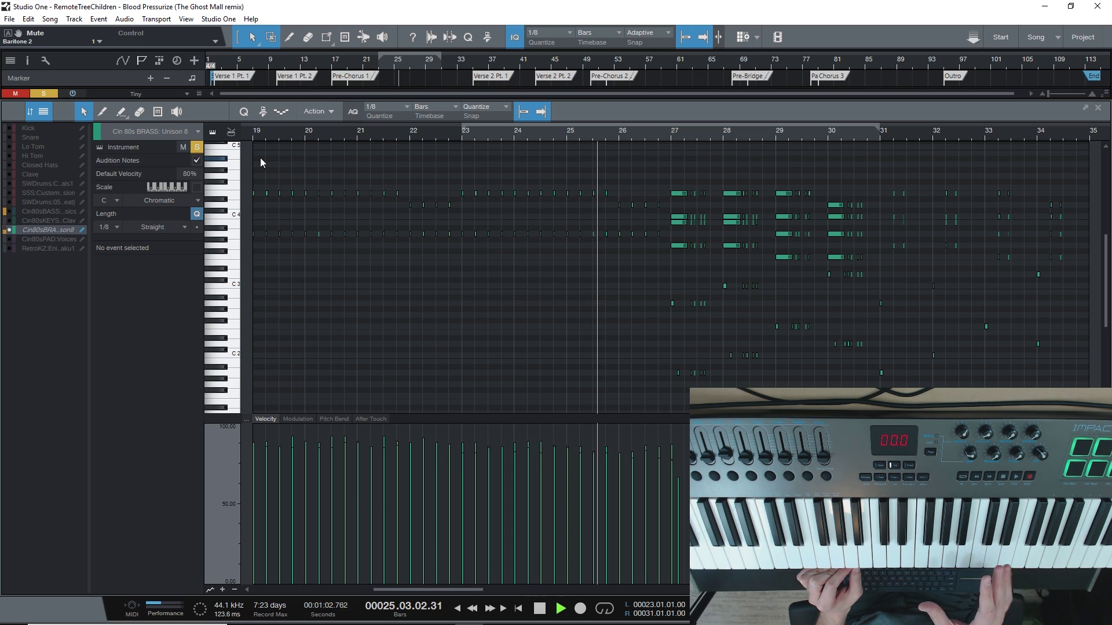
left_click(10, 220)
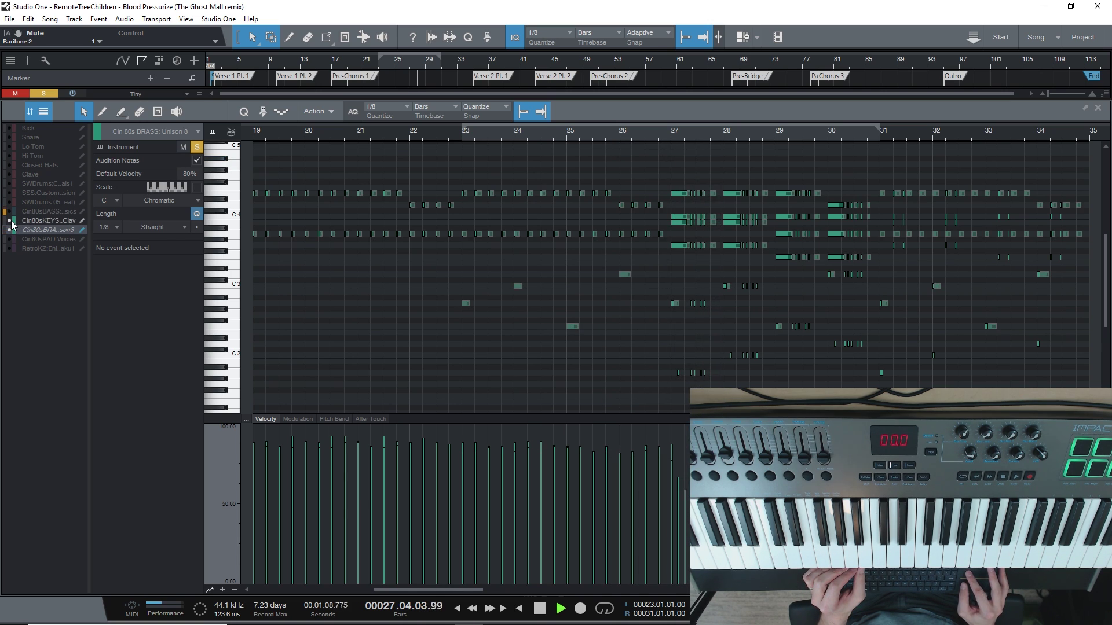
left_click(10, 222)
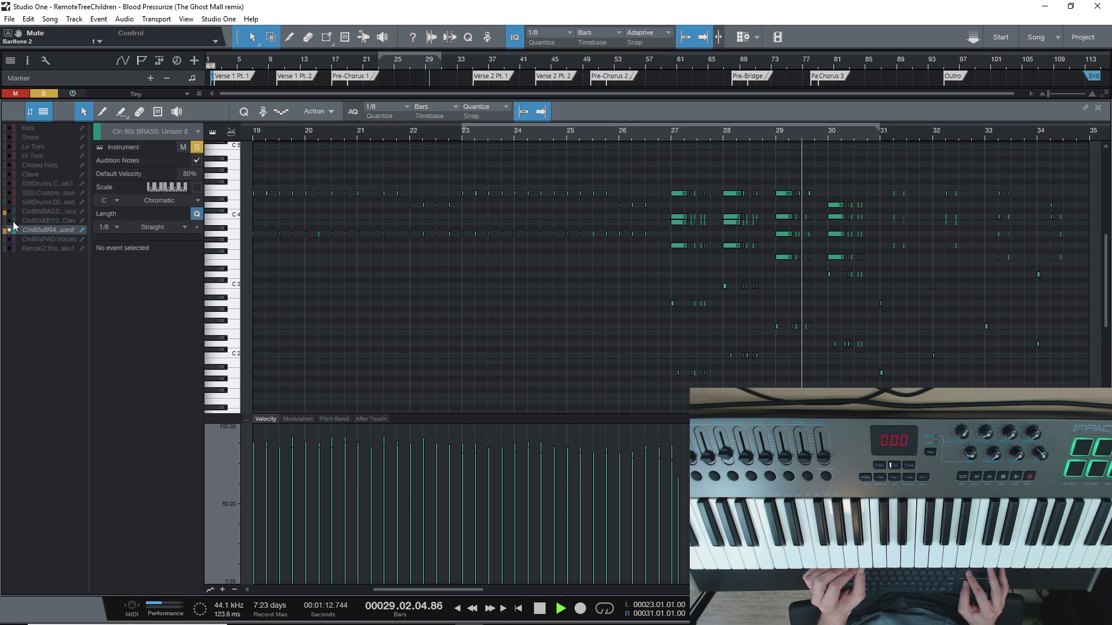
left_click(13, 223)
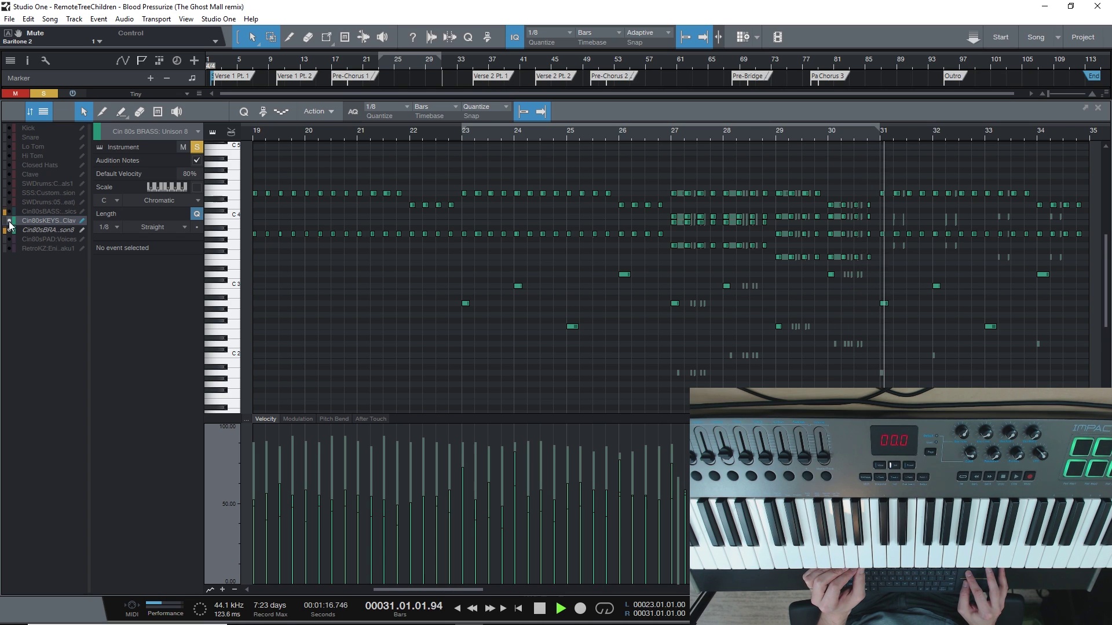
left_click(25, 229)
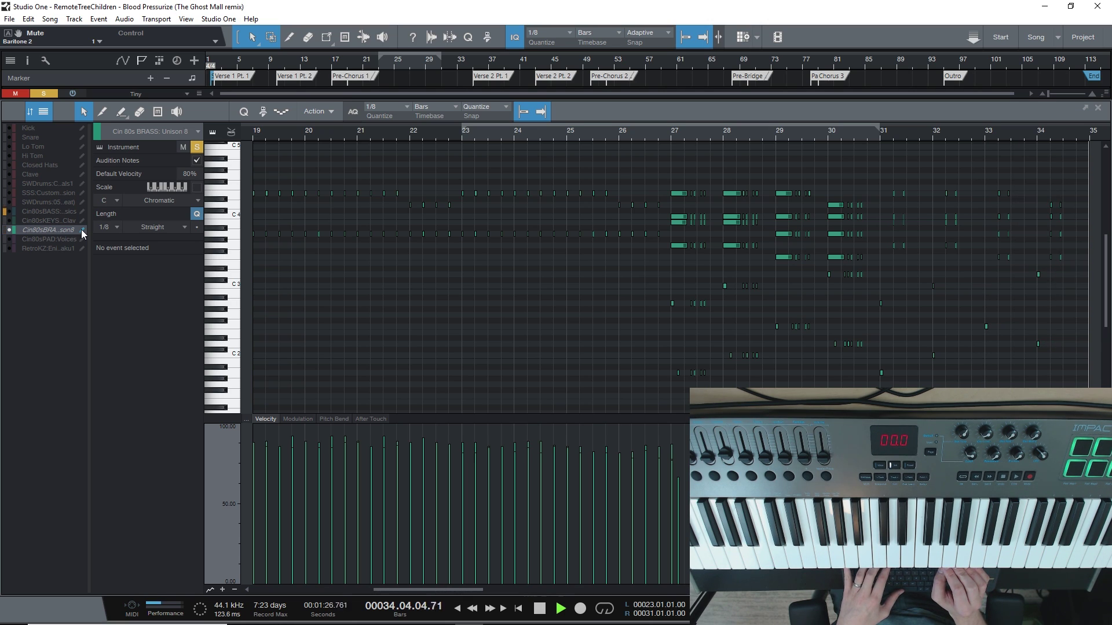
key("space")
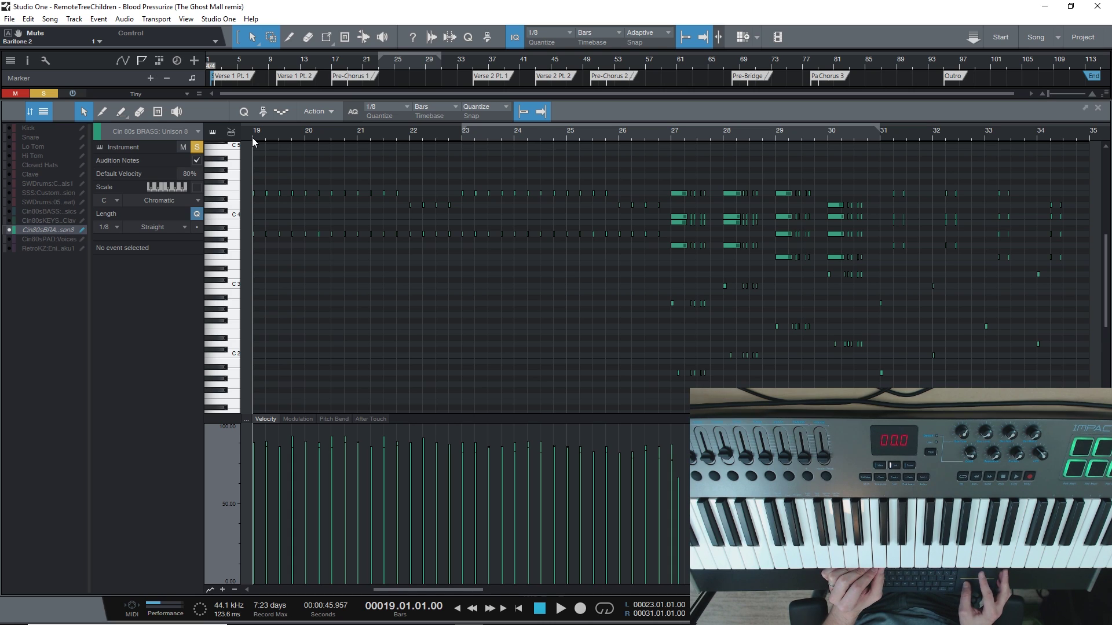
Briefly overlay the KEYS notes on the brass part, then park the playhead at bar 27.
left_click(671, 139)
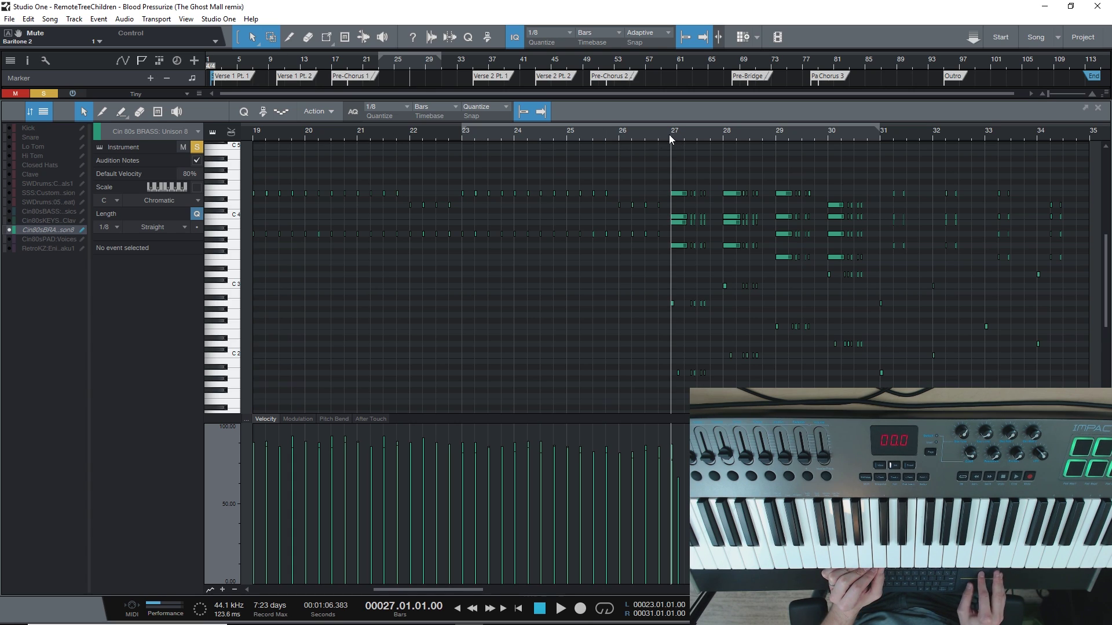
left_click(253, 136)
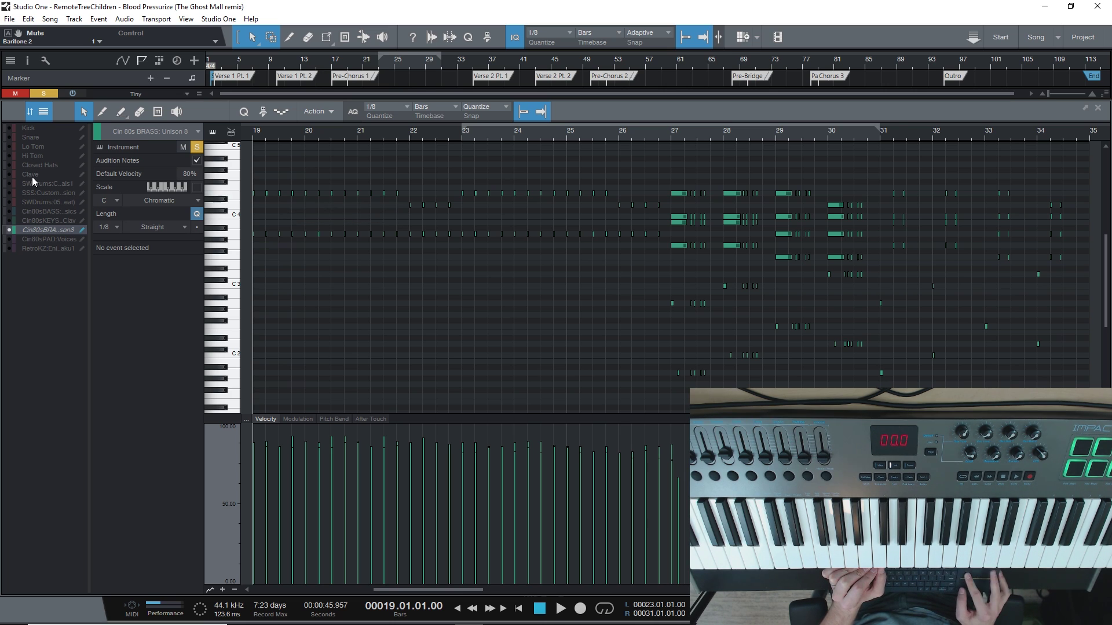
left_click(9, 221)
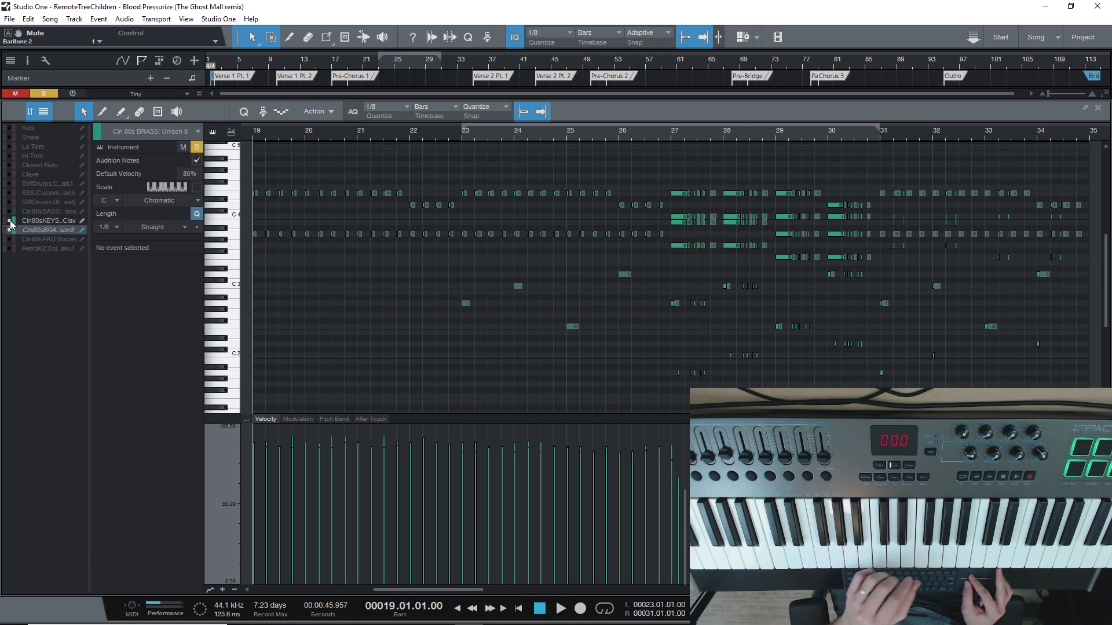
left_click(9, 221)
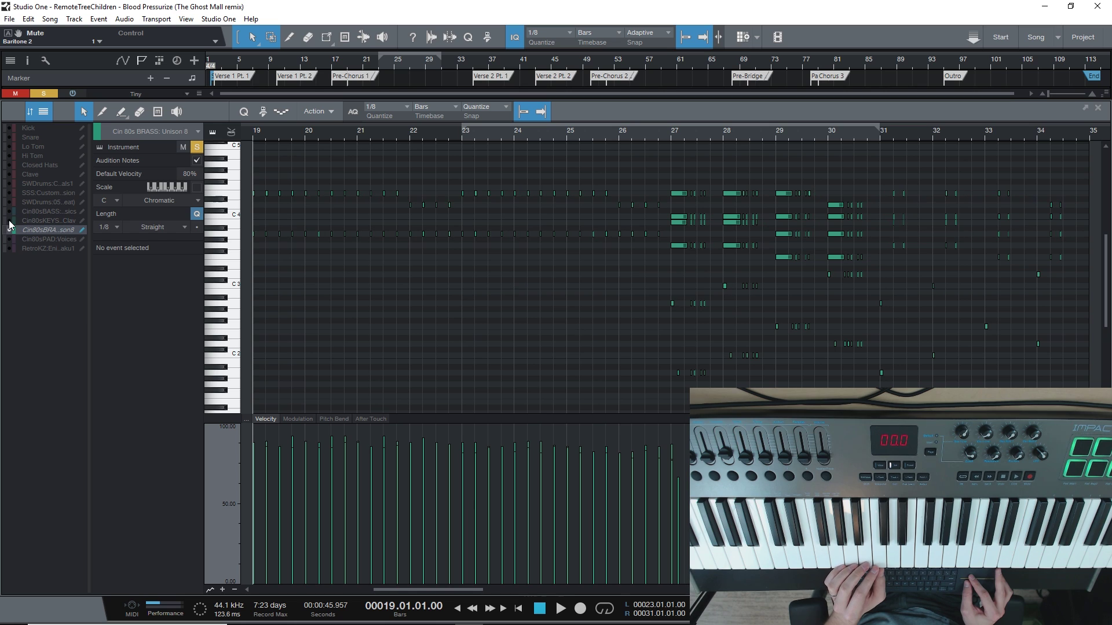
left_click(673, 139)
Compare keys against brass rhythms across bars 27–31, then place the playhead at bar 31.
scroll(593, 194, "right", 2)
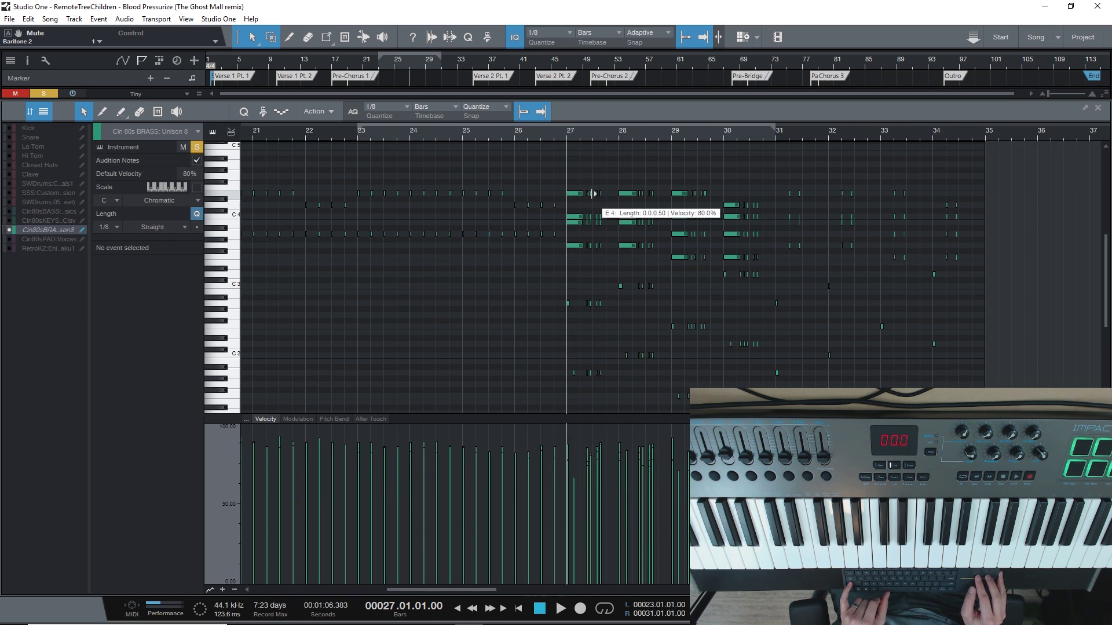
scroll(593, 194, "right", 1)
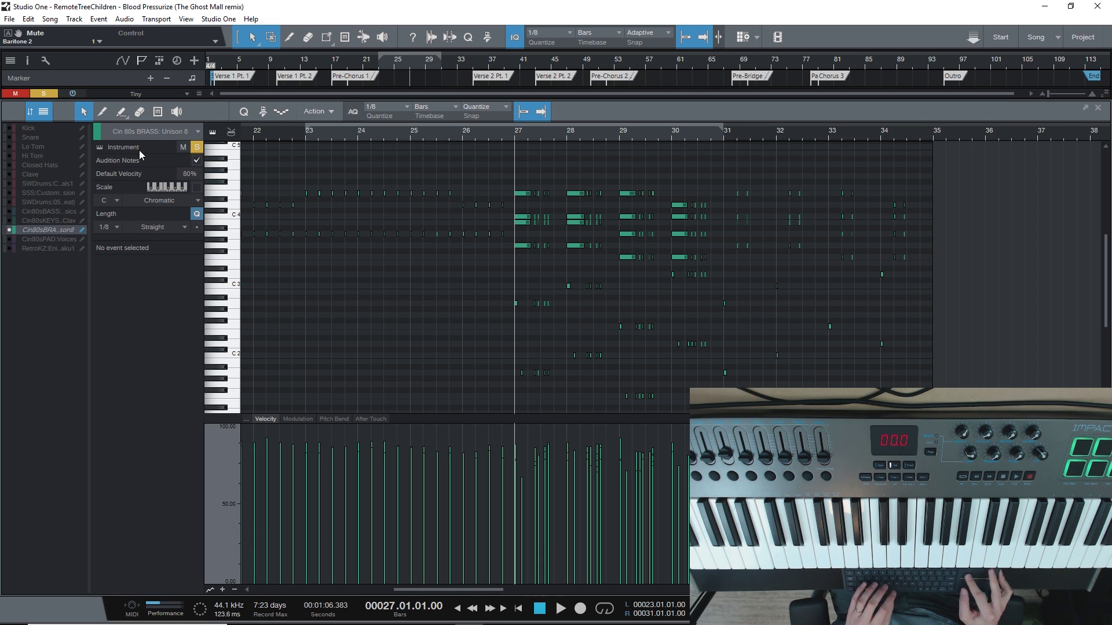
left_click(10, 220)
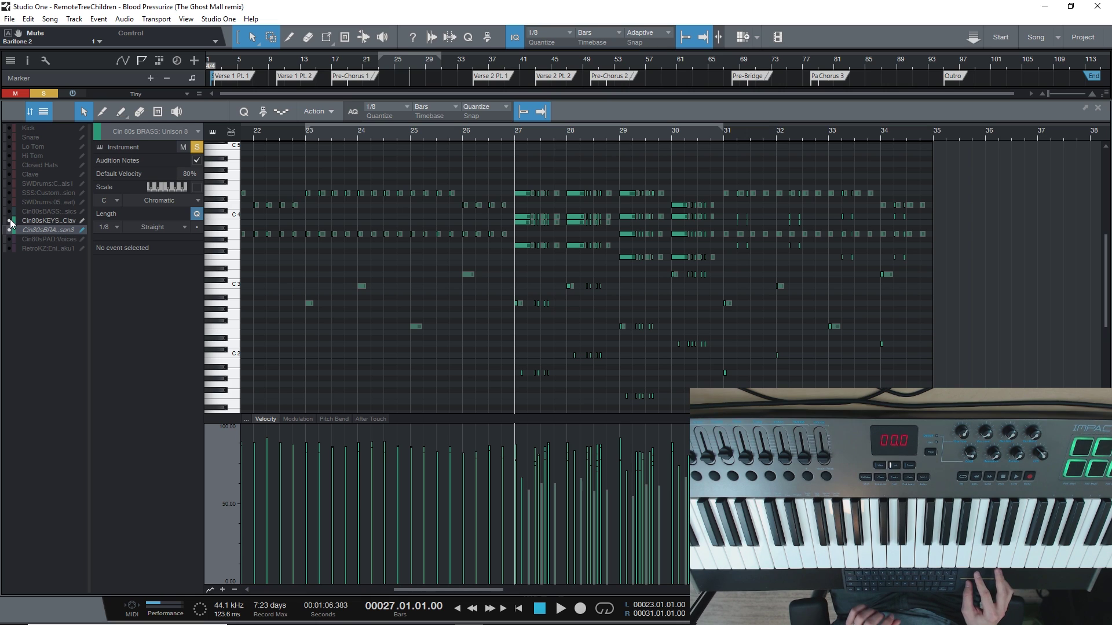
left_click(10, 221)
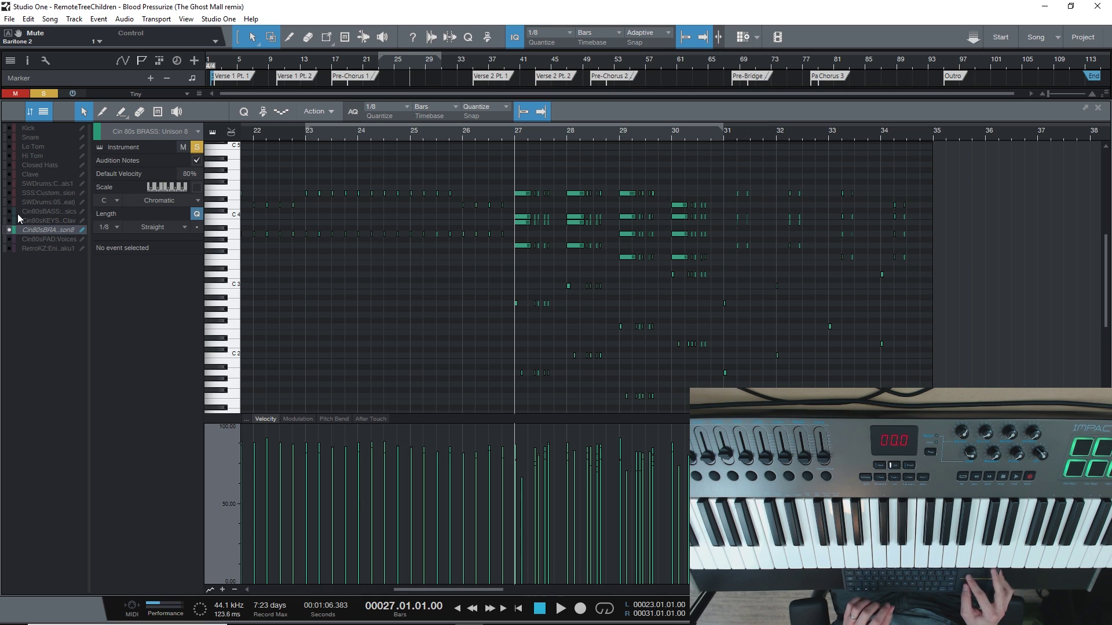
left_click(720, 133)
left_click(723, 137)
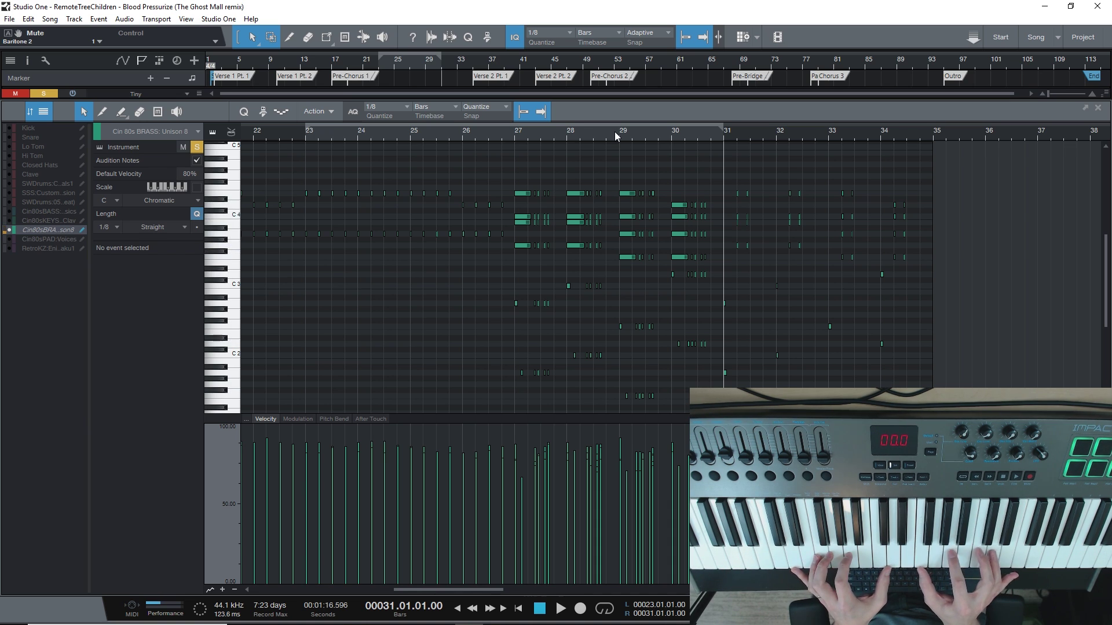
Solo the Cin 80s KEYS: Organ and Clav track and play from bar 27 with keys overlaid on brass.
left_click(513, 138)
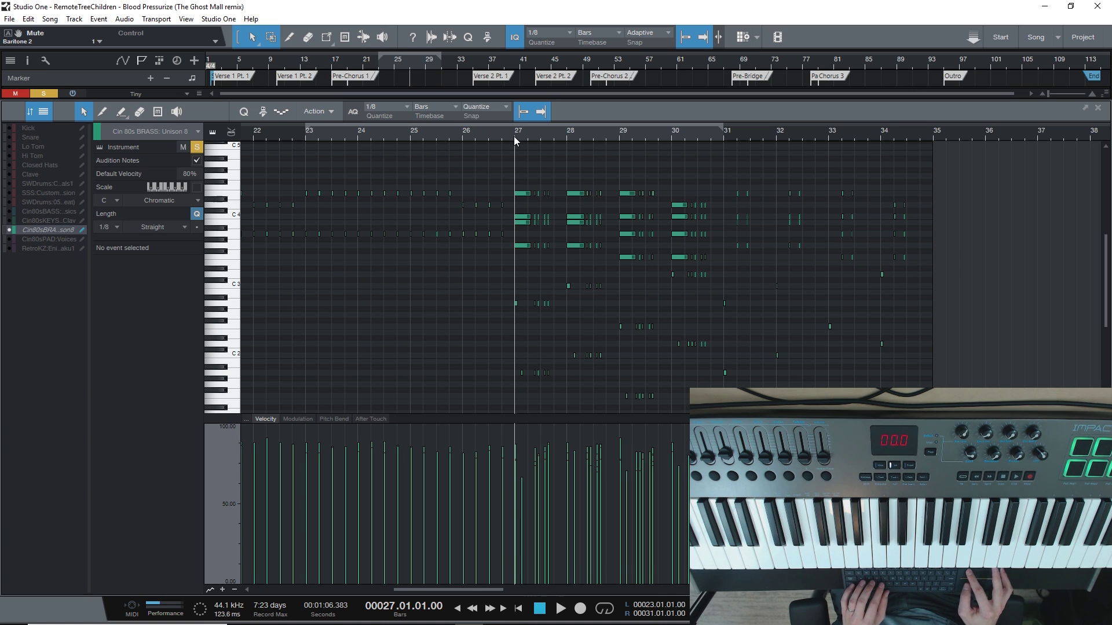
key("F2")
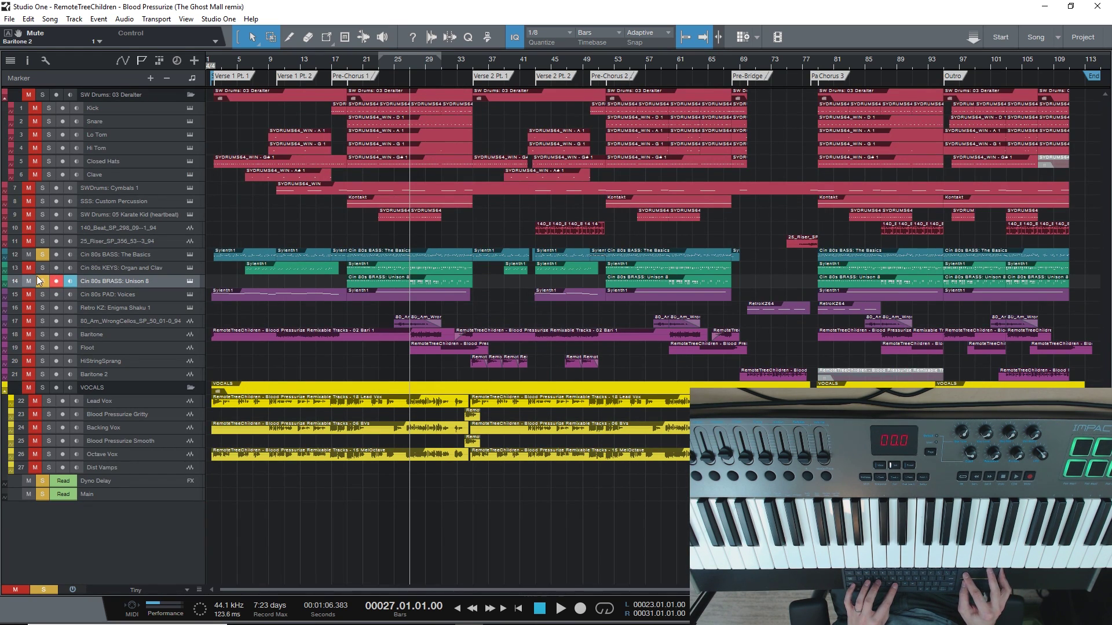
left_click(42, 270)
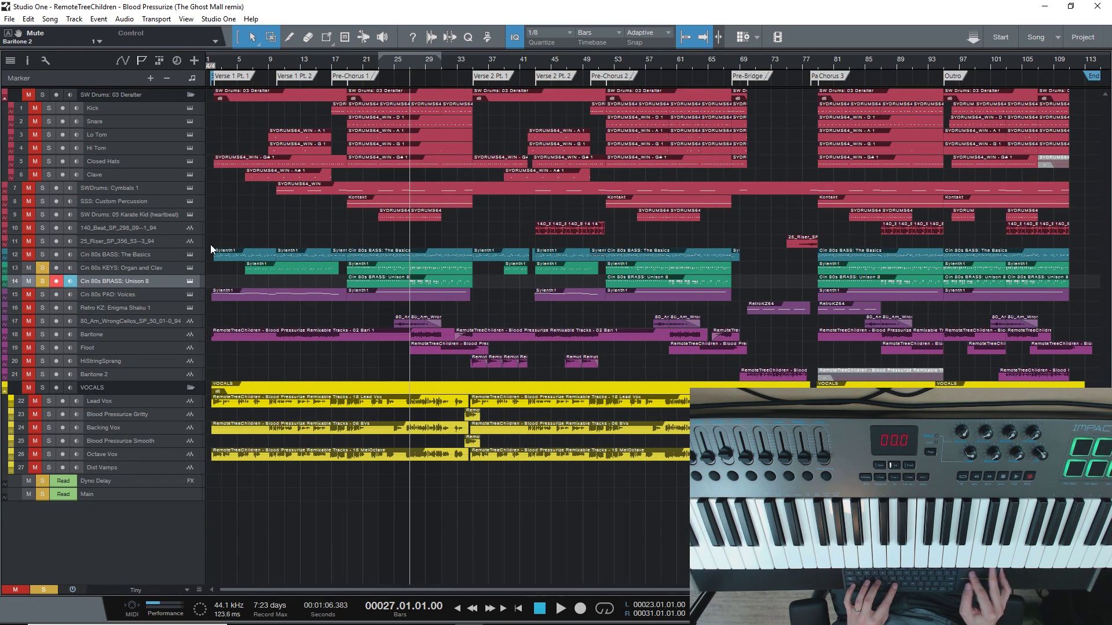
key("F2")
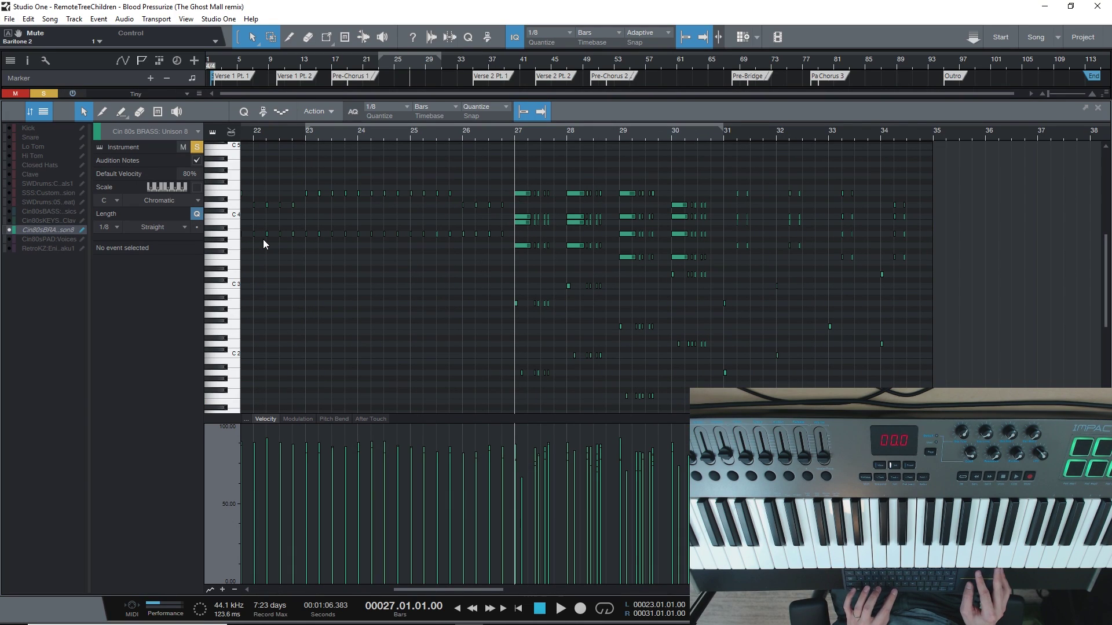
left_click(9, 221)
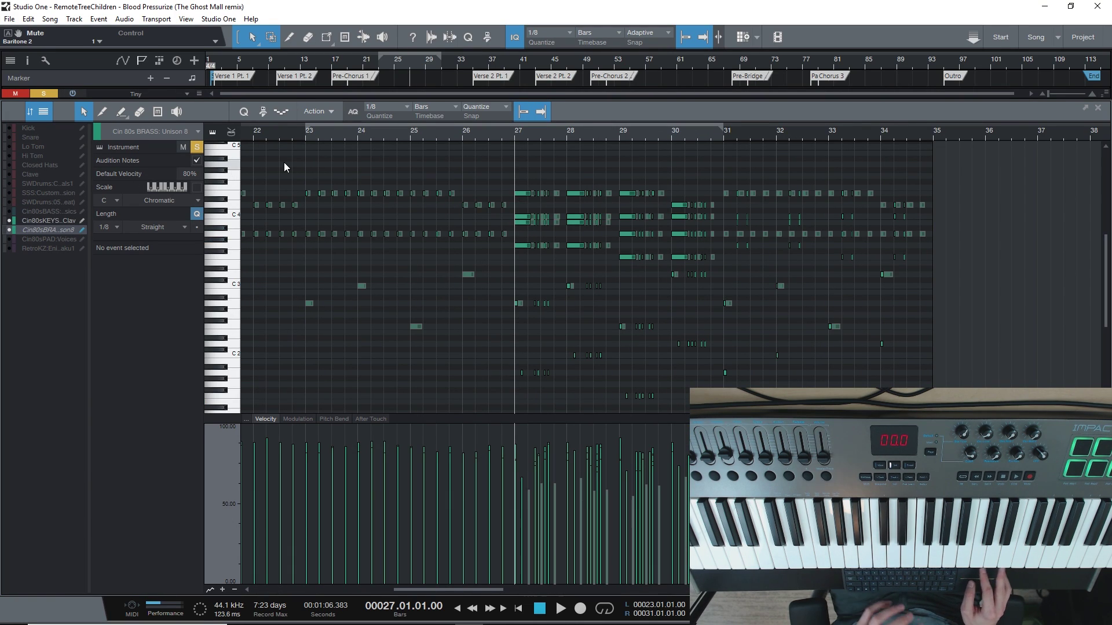
key("space")
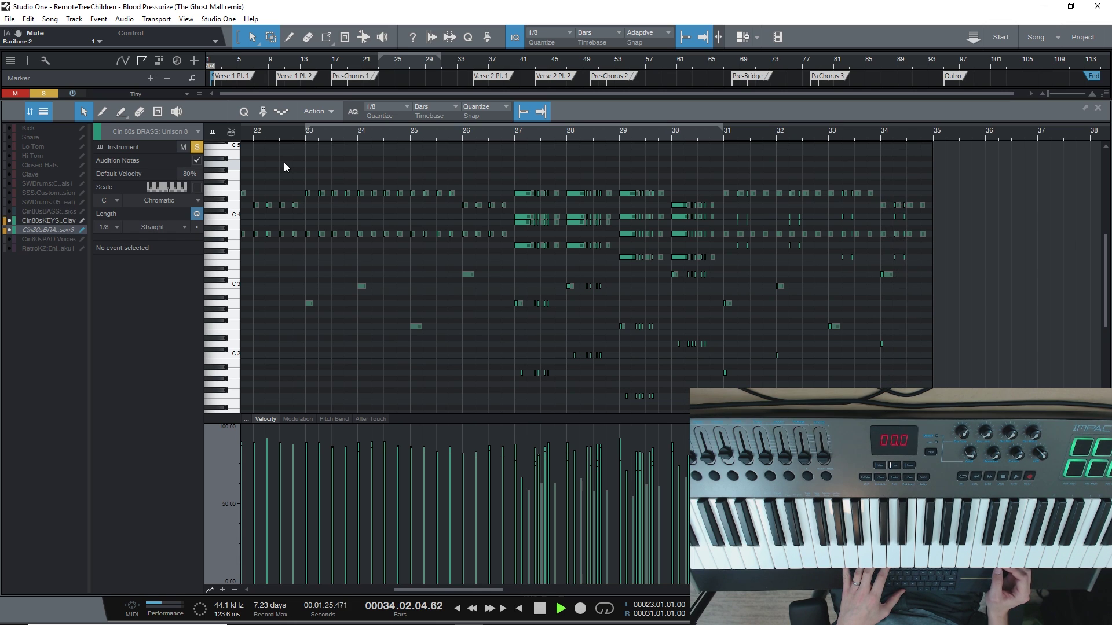
Stop playback, zoom out to show bars 18–35, and return the playhead to bar 19.
key("space")
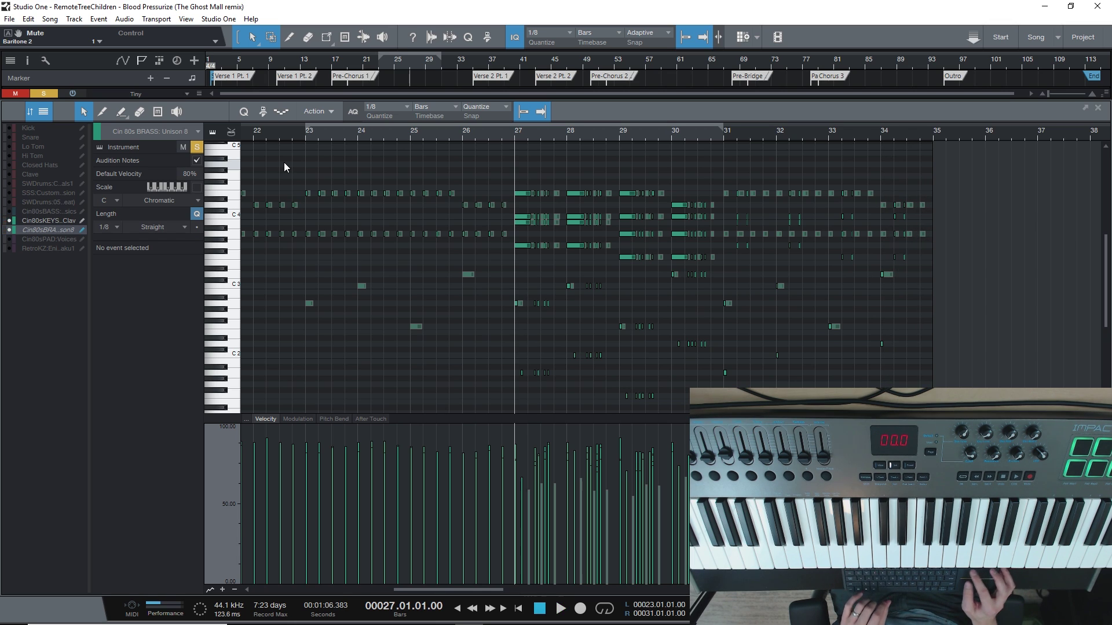
scroll(345, 218, "left", 10)
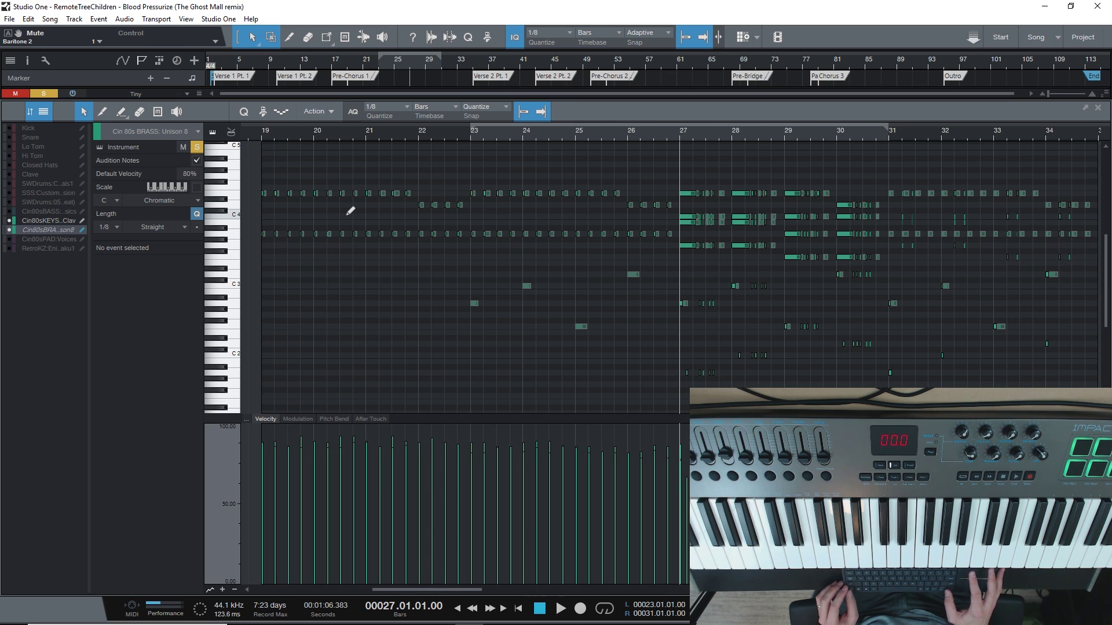
key("w")
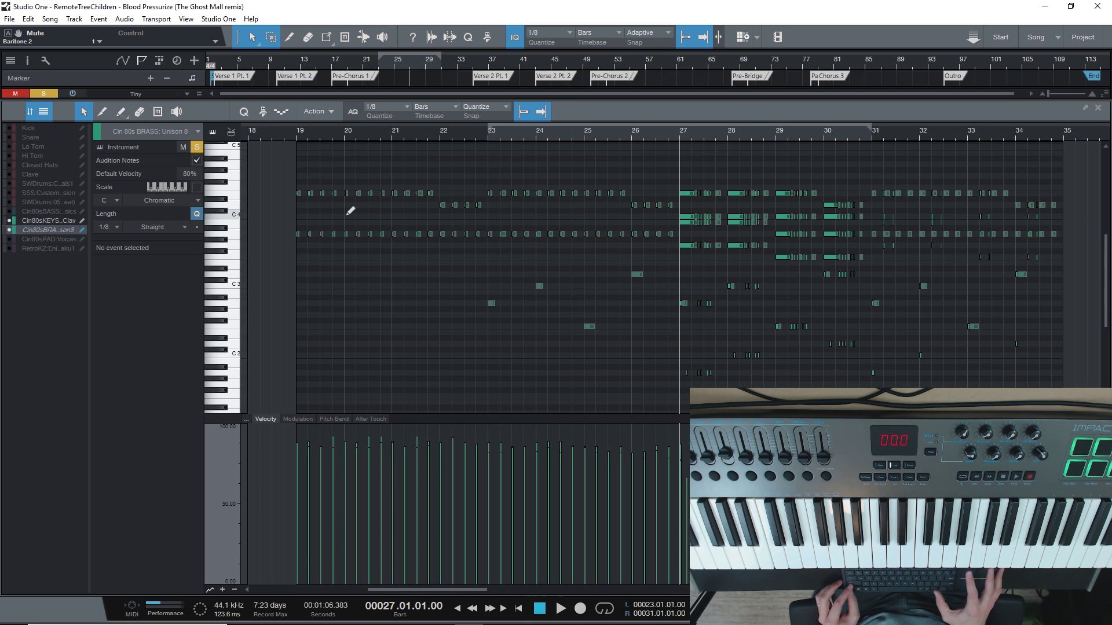
left_click(300, 135)
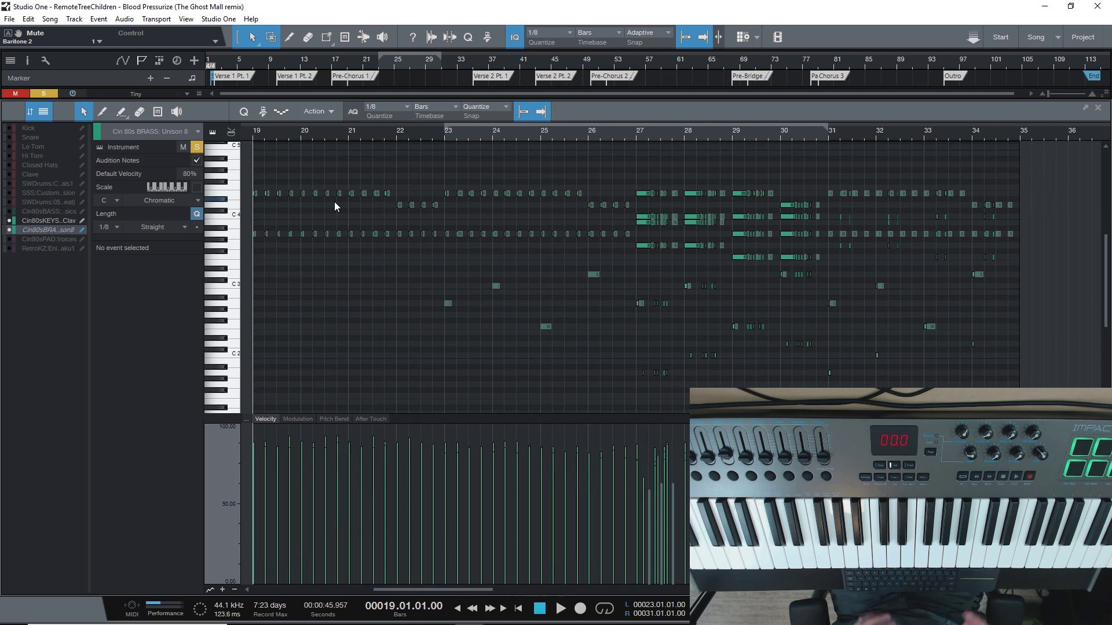